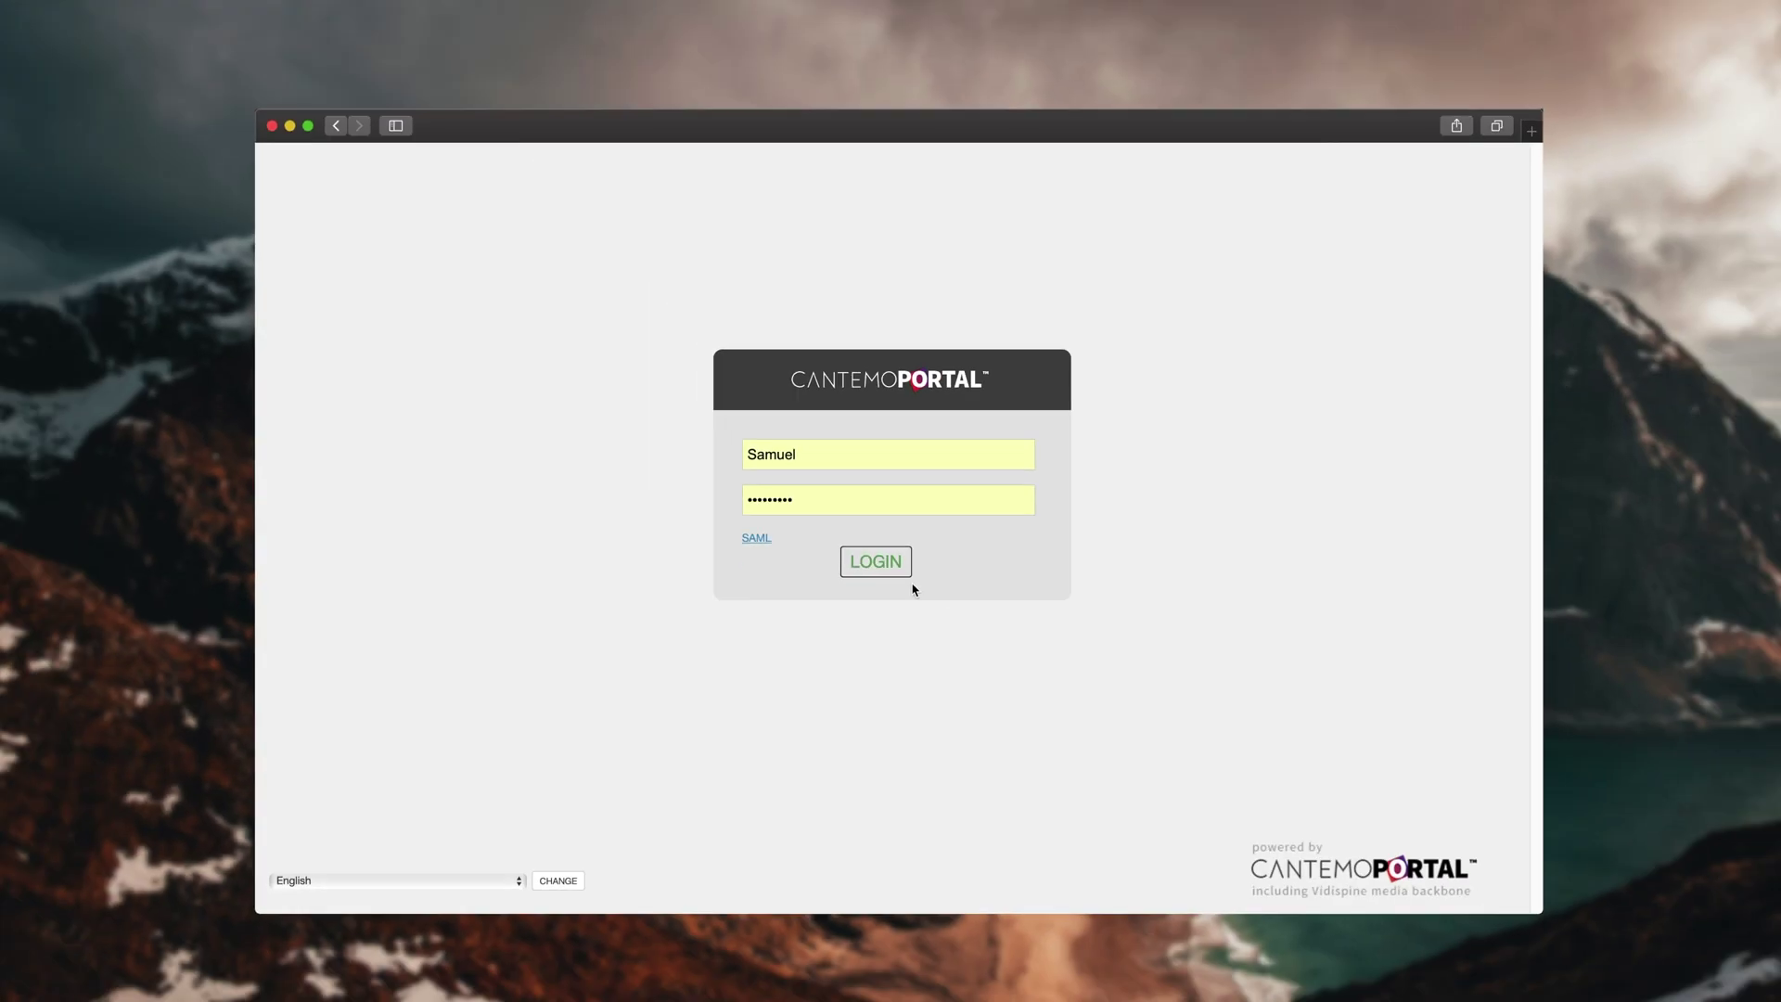
# Step: Log in to Cantemo Portal with username and password to land on the search page
pyautogui.click(907, 576)
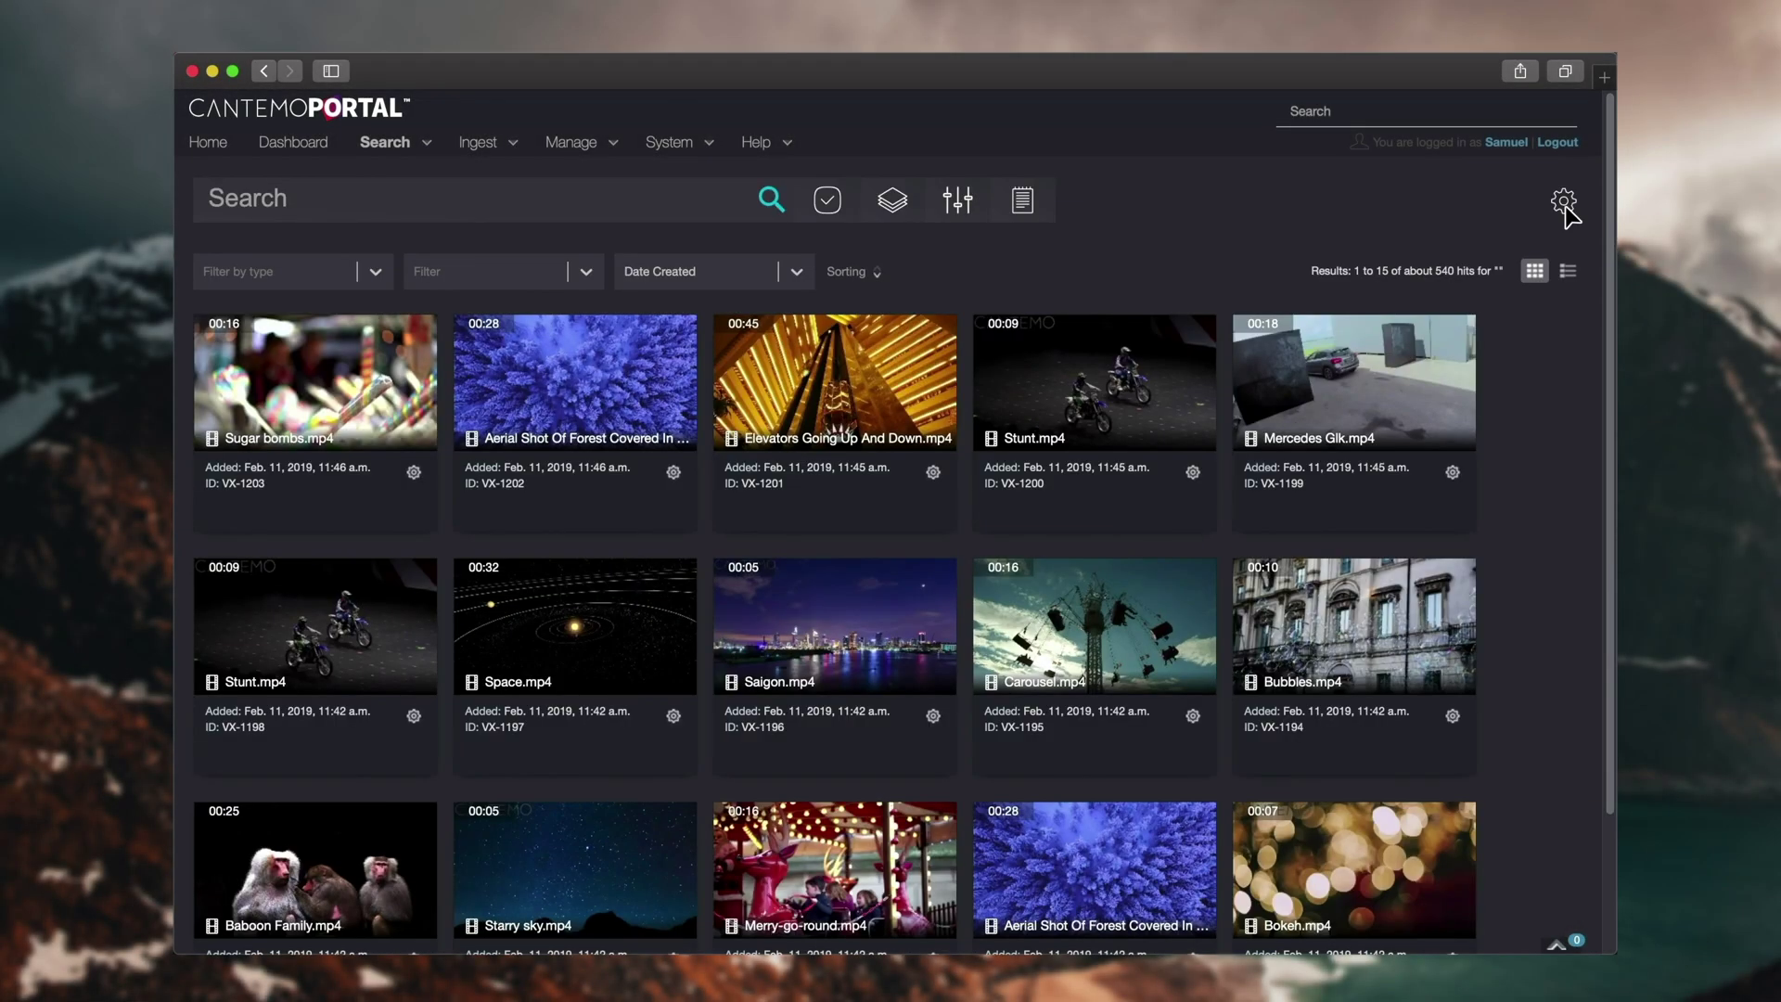
pyautogui.click(1595, 165)
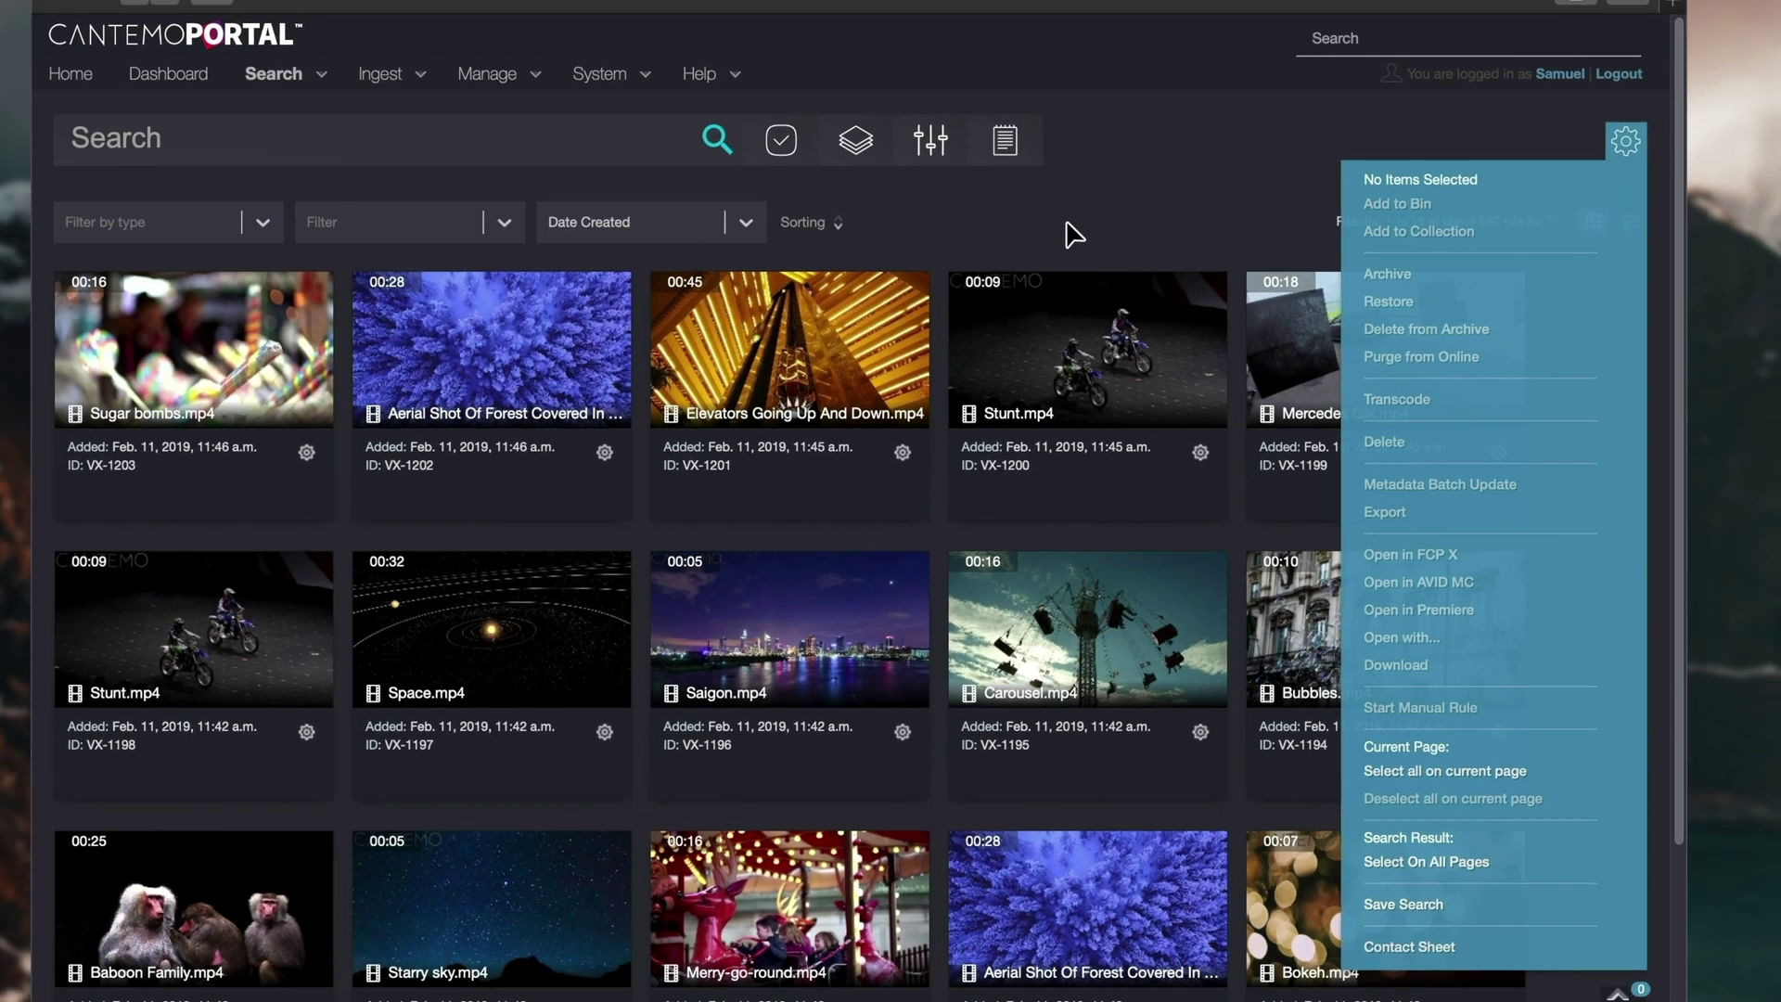
pyautogui.click(1087, 269)
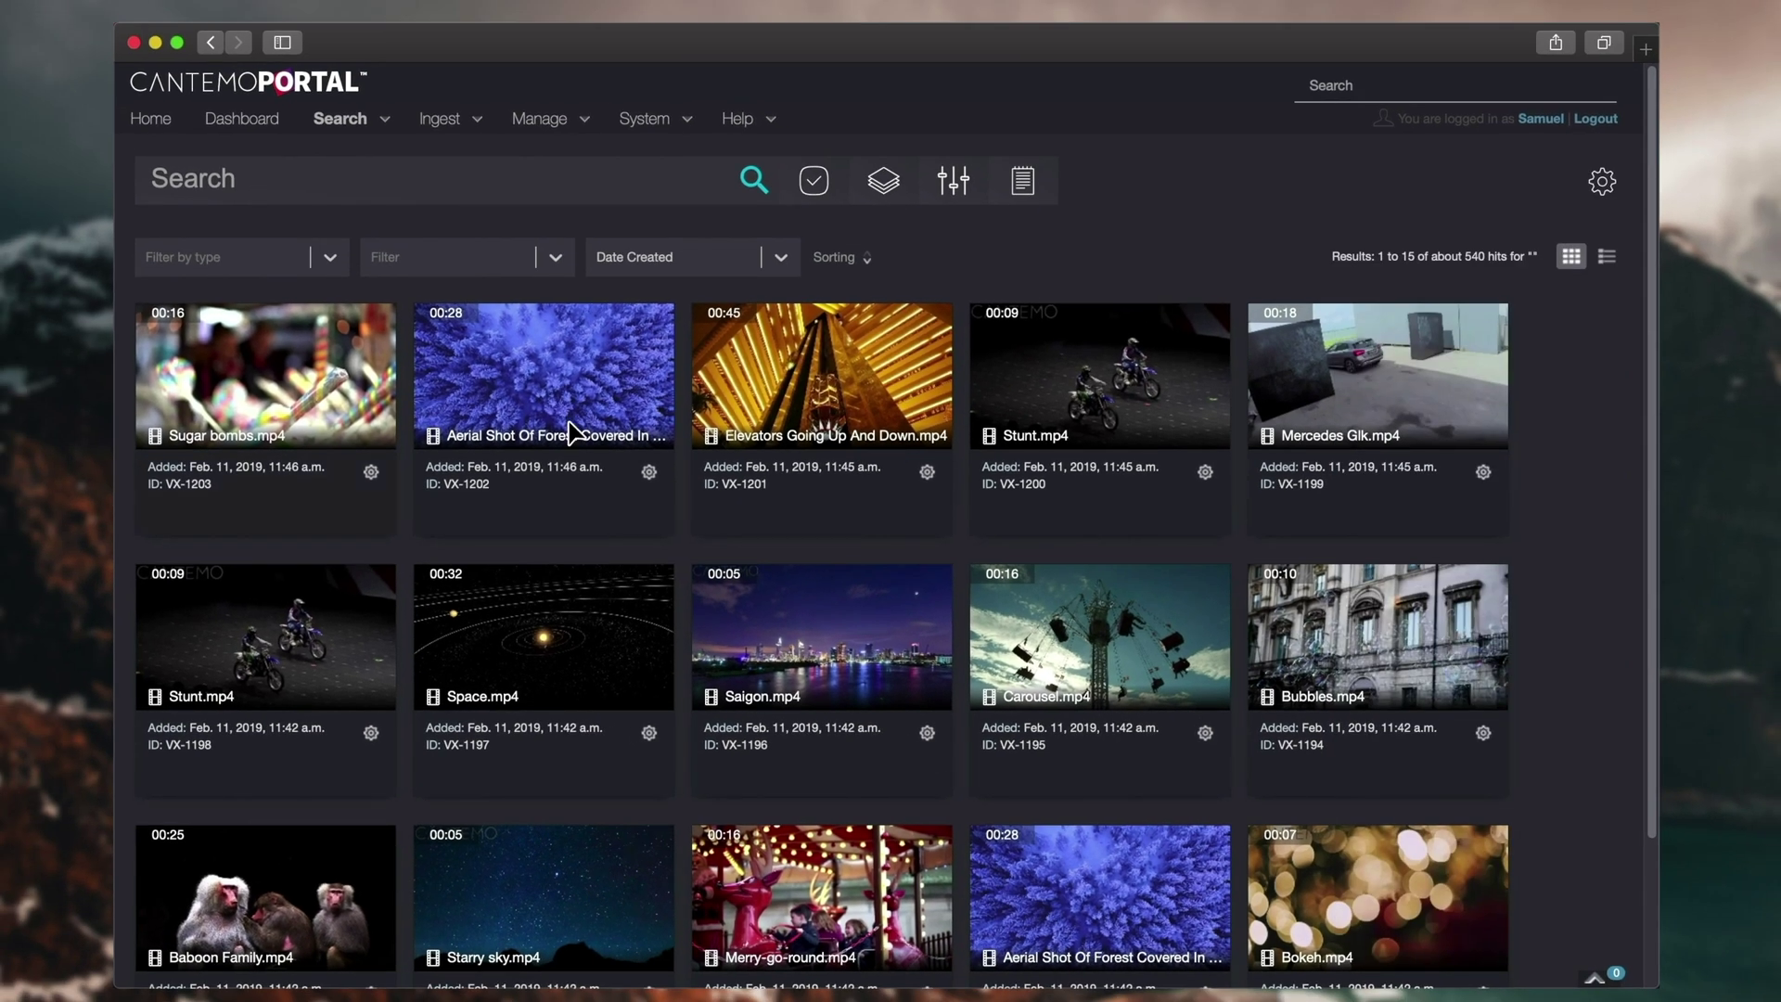
pyautogui.click(351, 507)
pyautogui.click(1603, 178)
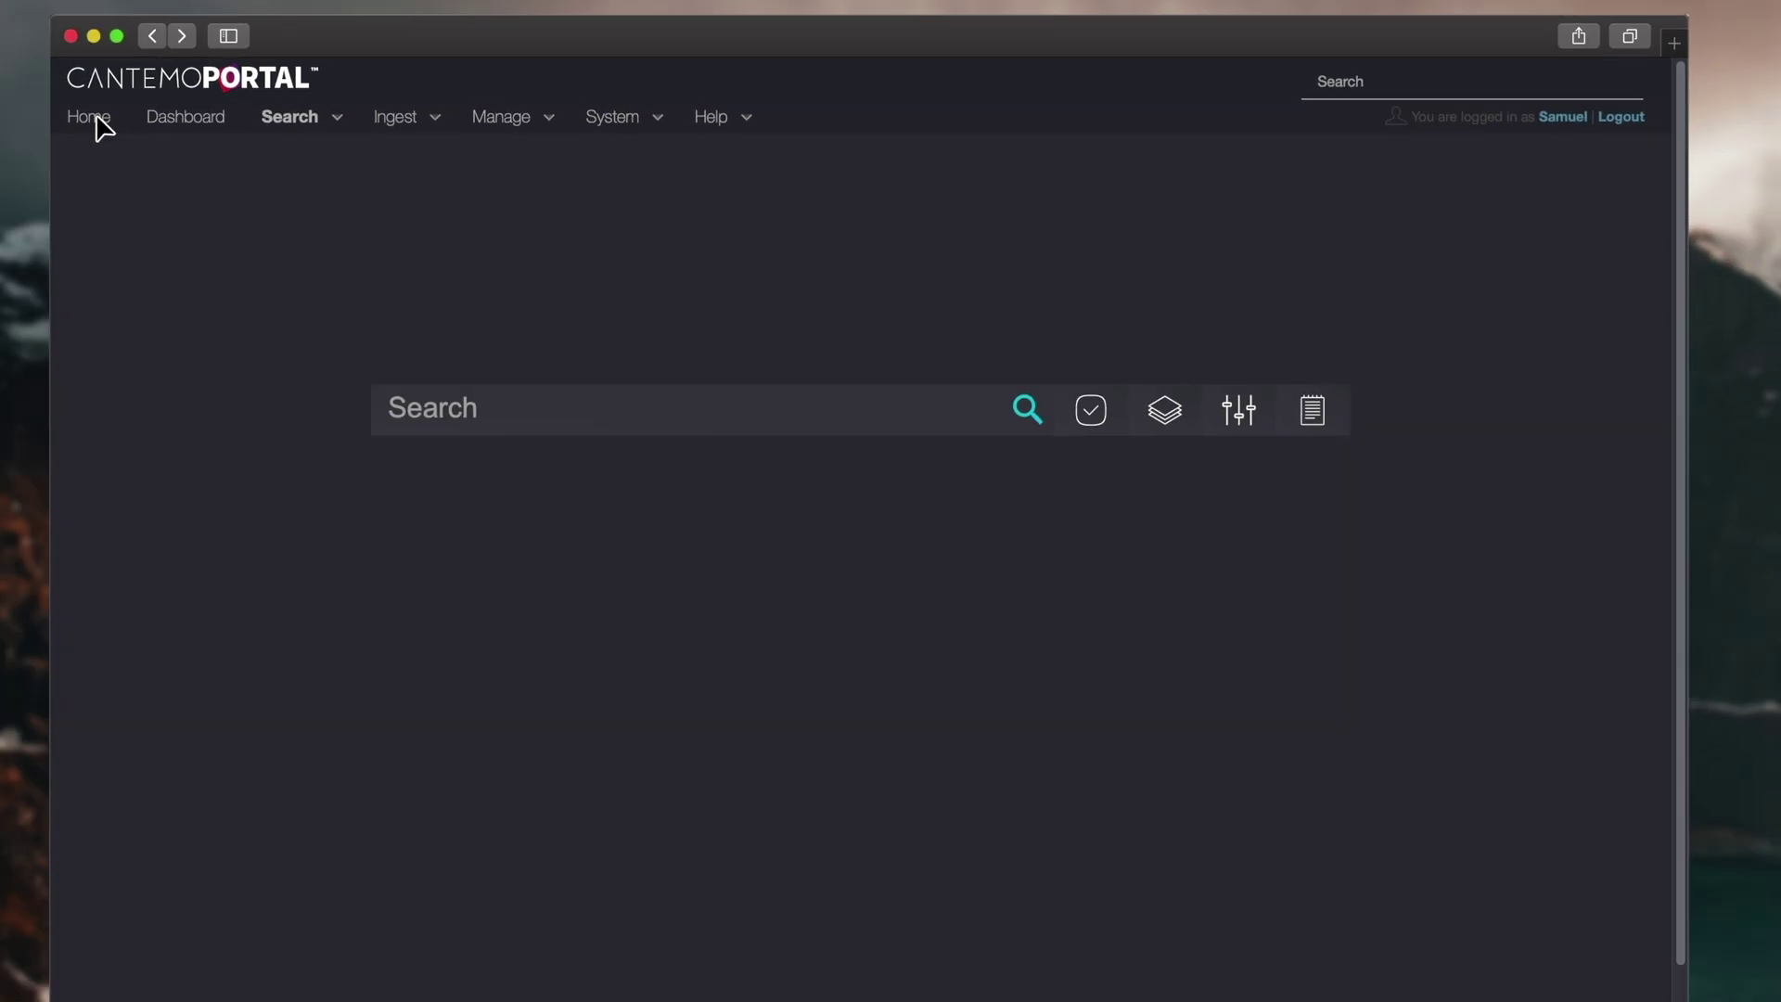
# Step: Browse the Manage and System menus, then view the default Search Criteria (Everything, Non-timed, Date Created)
pyautogui.click(586, 113)
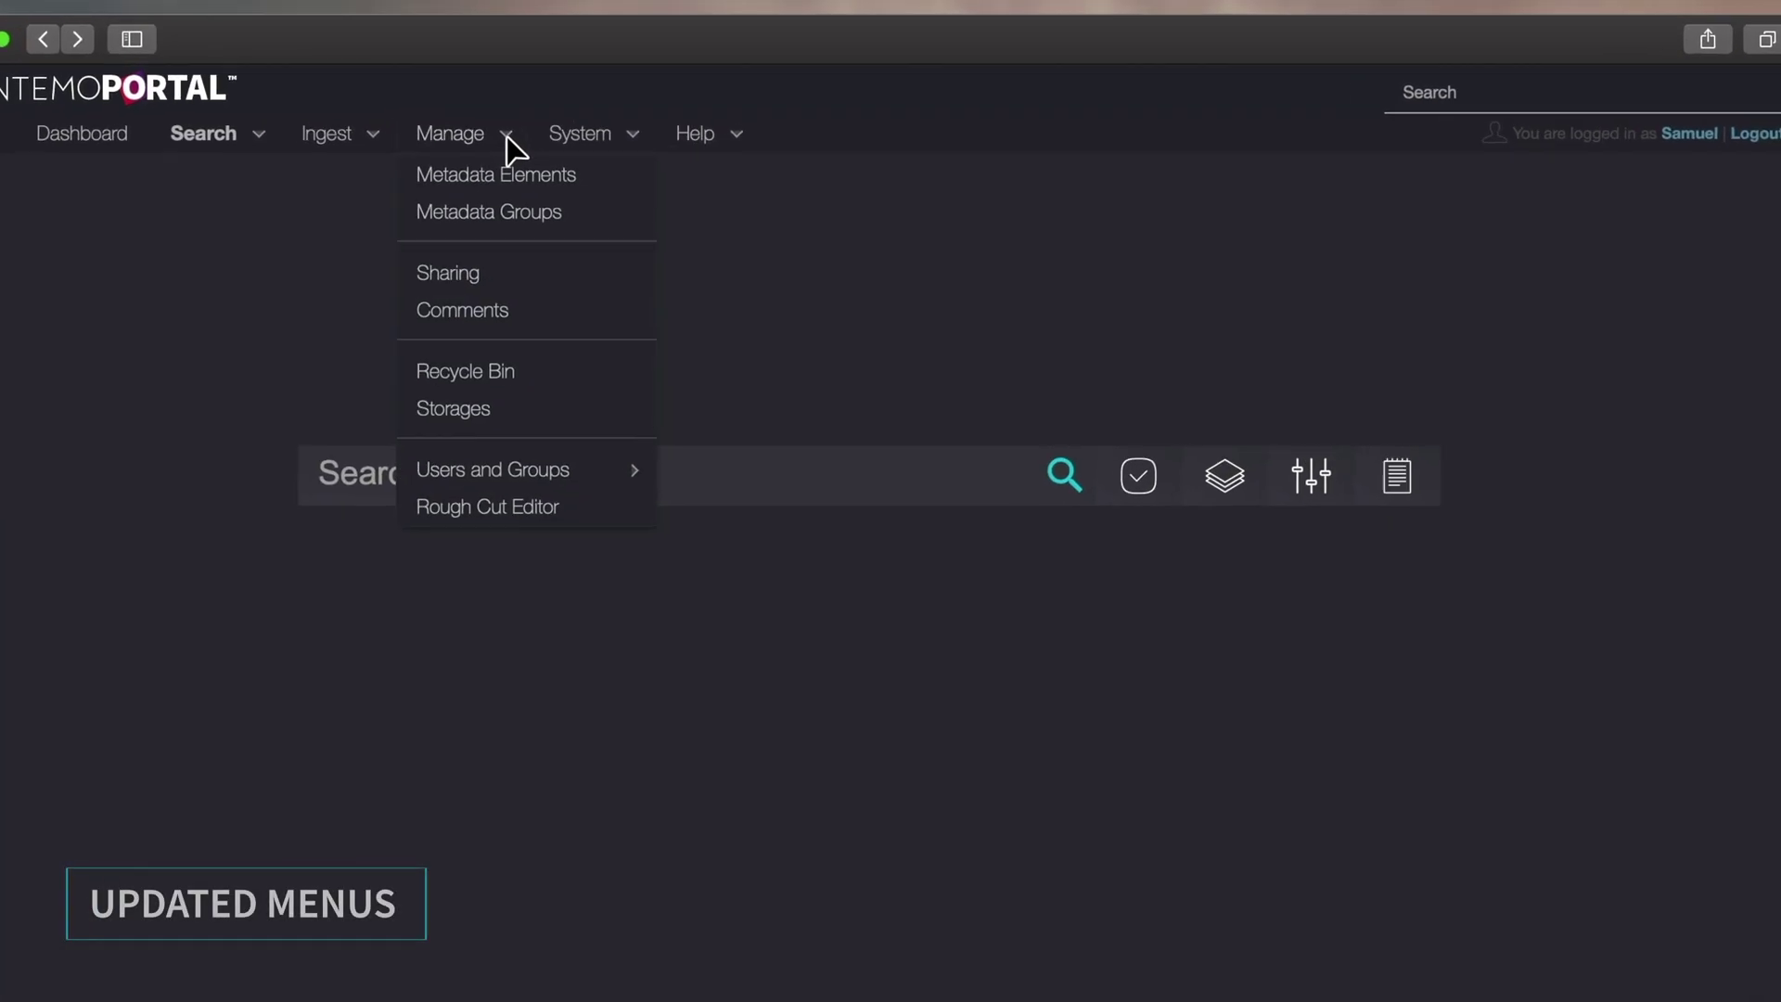
pyautogui.moveTo(486, 476)
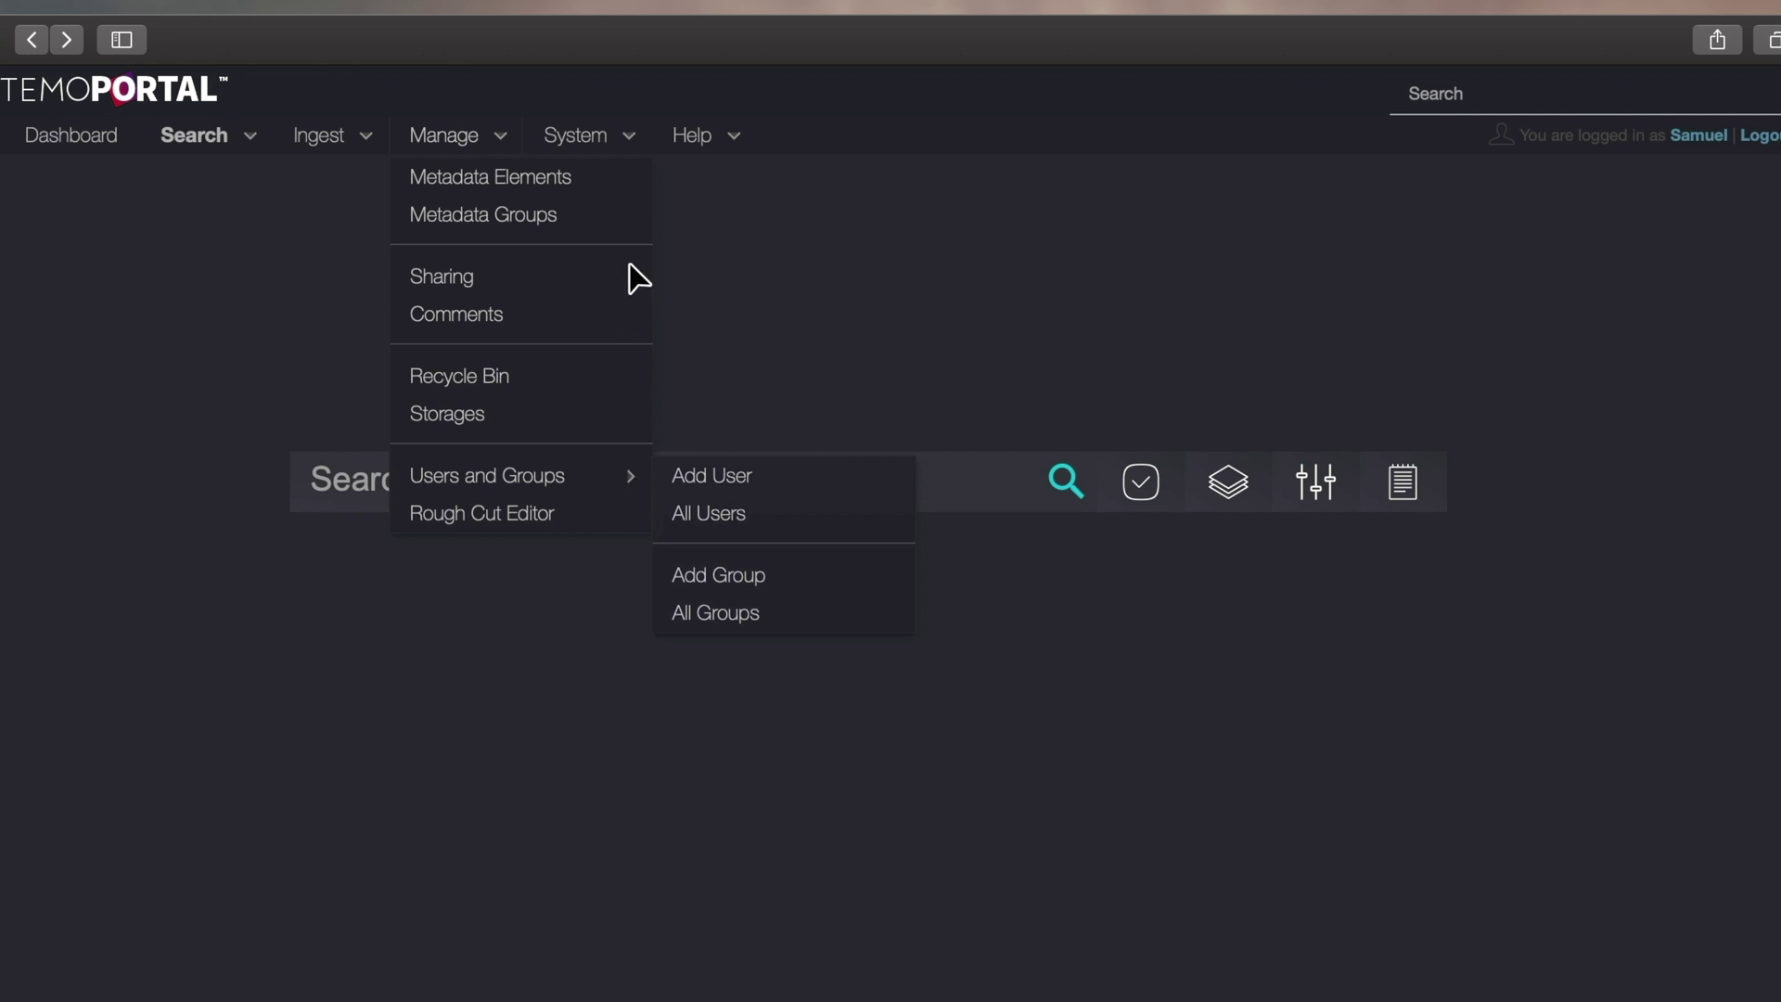
pyautogui.click(629, 139)
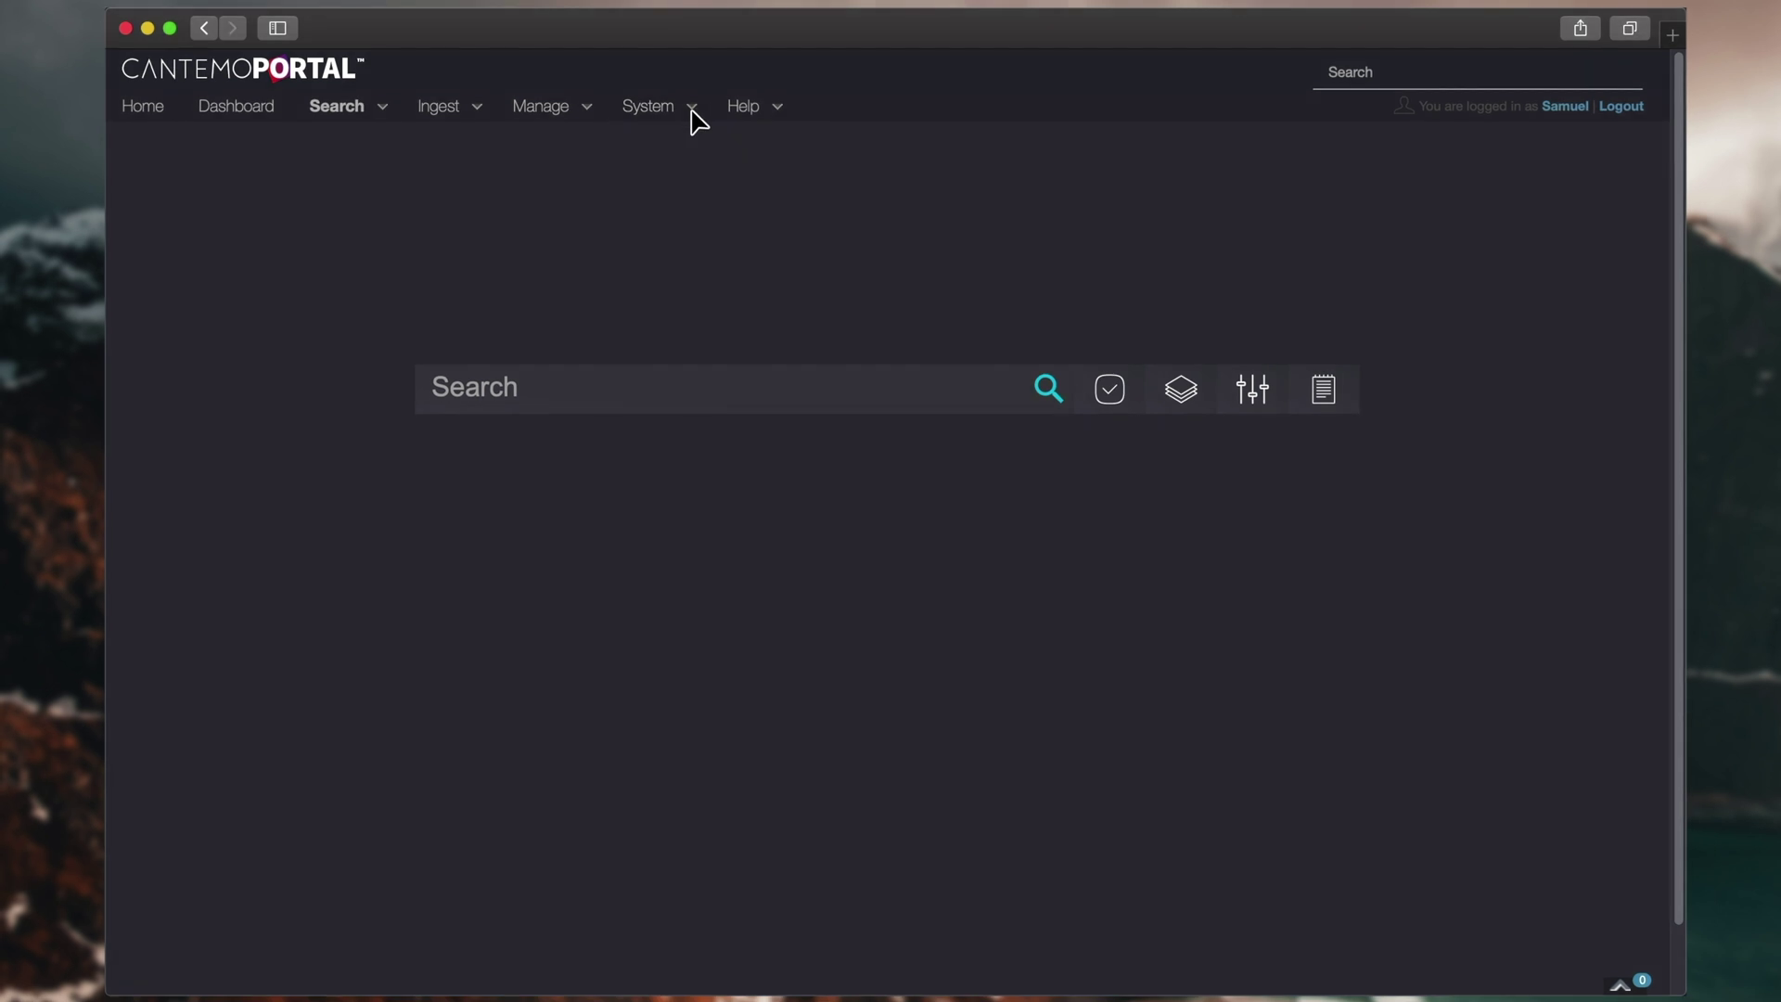
pyautogui.click(1178, 369)
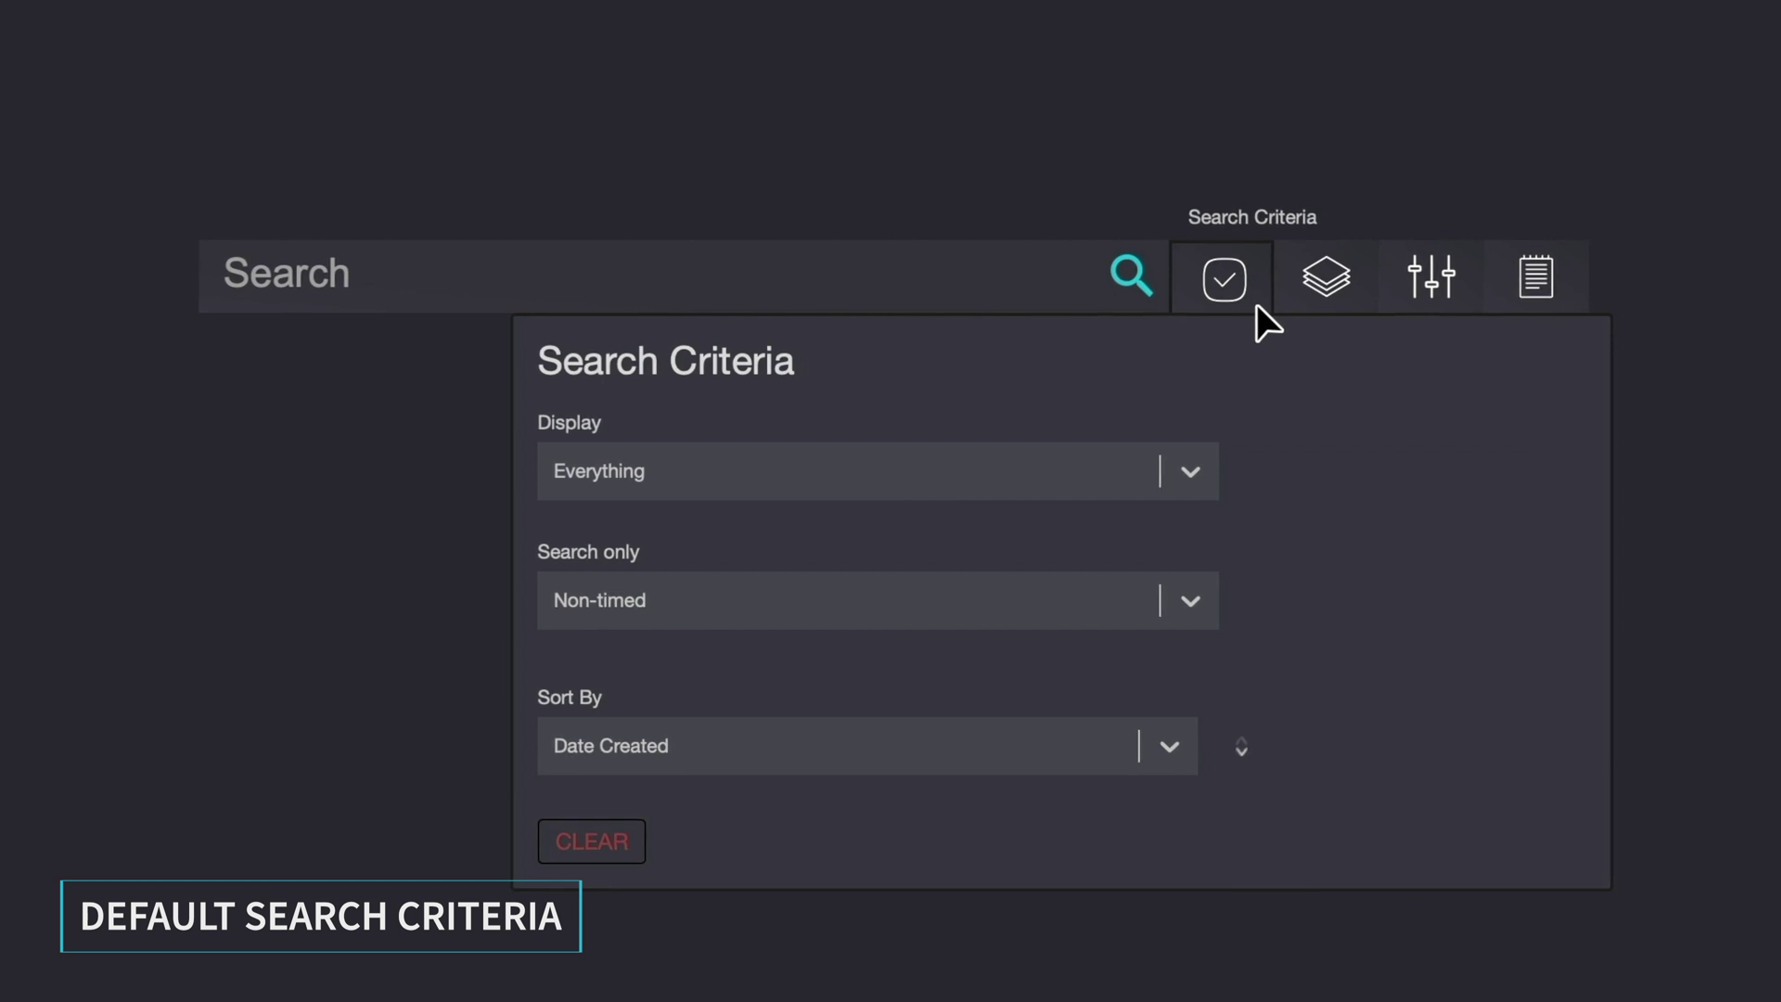
# Step: Save user settings with display Items Only and search Annotation timed metadata, then verify in Search Criteria
pyautogui.click(1255, 304)
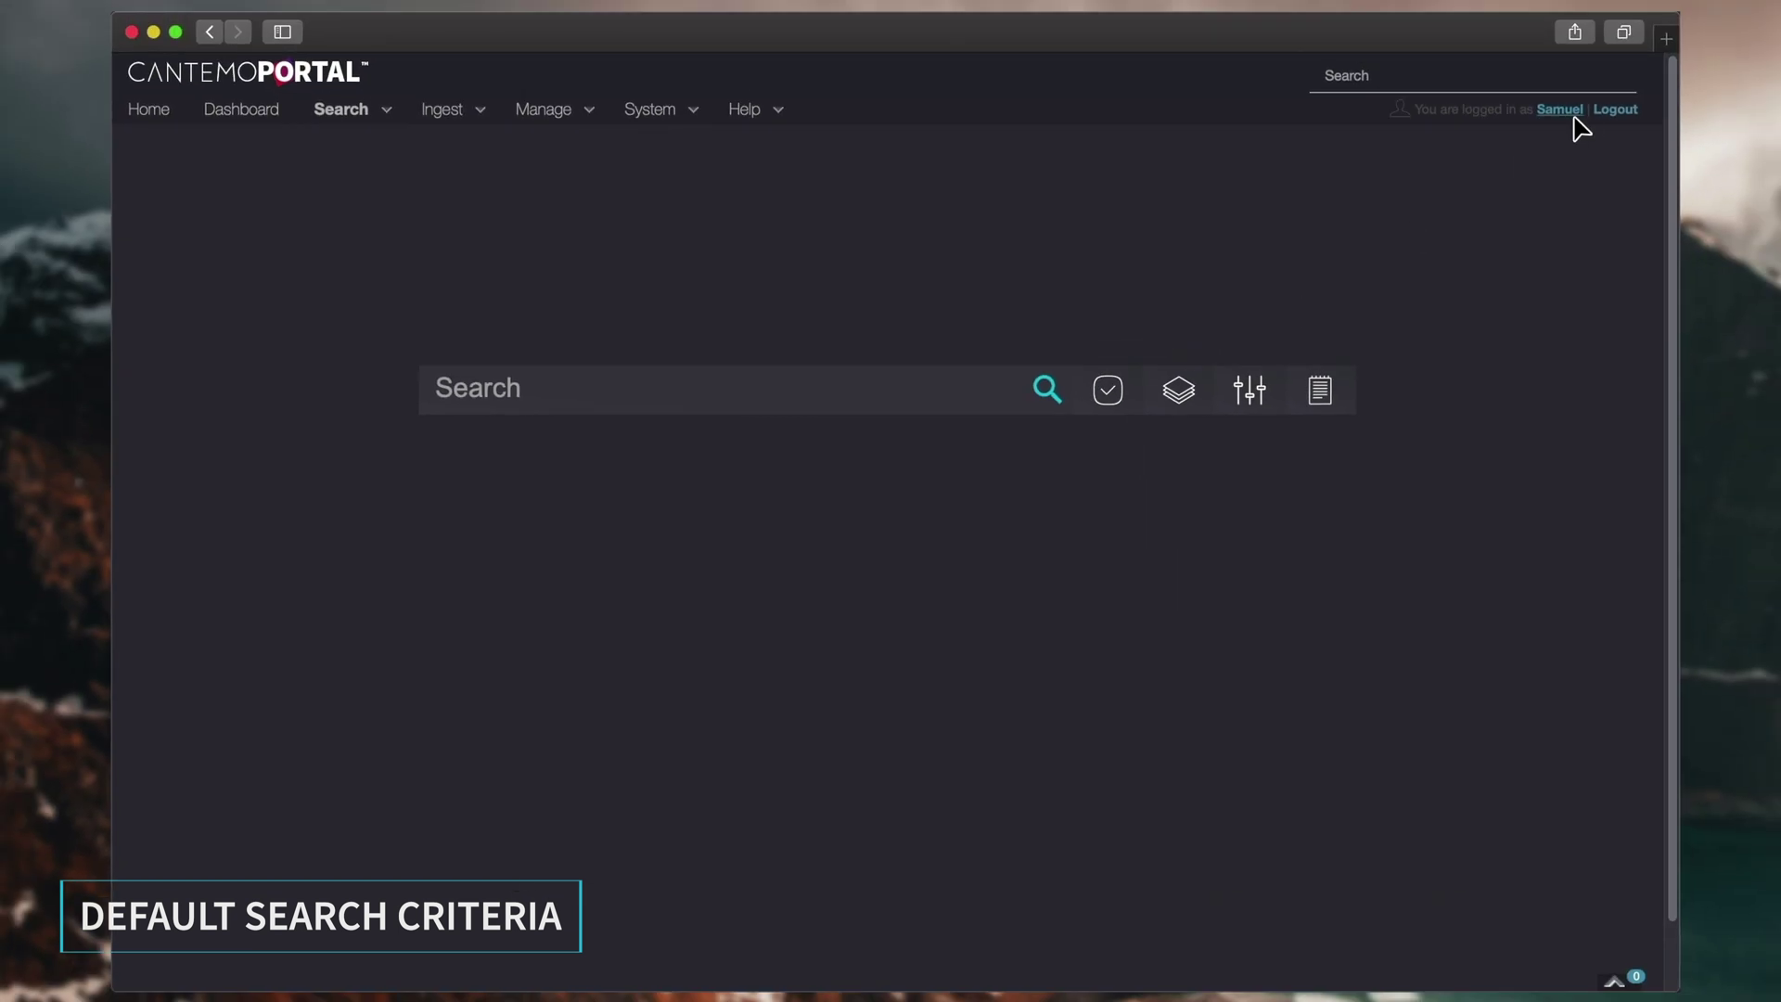
pyautogui.click(1559, 111)
pyautogui.scroll(-5, 1578, 123)
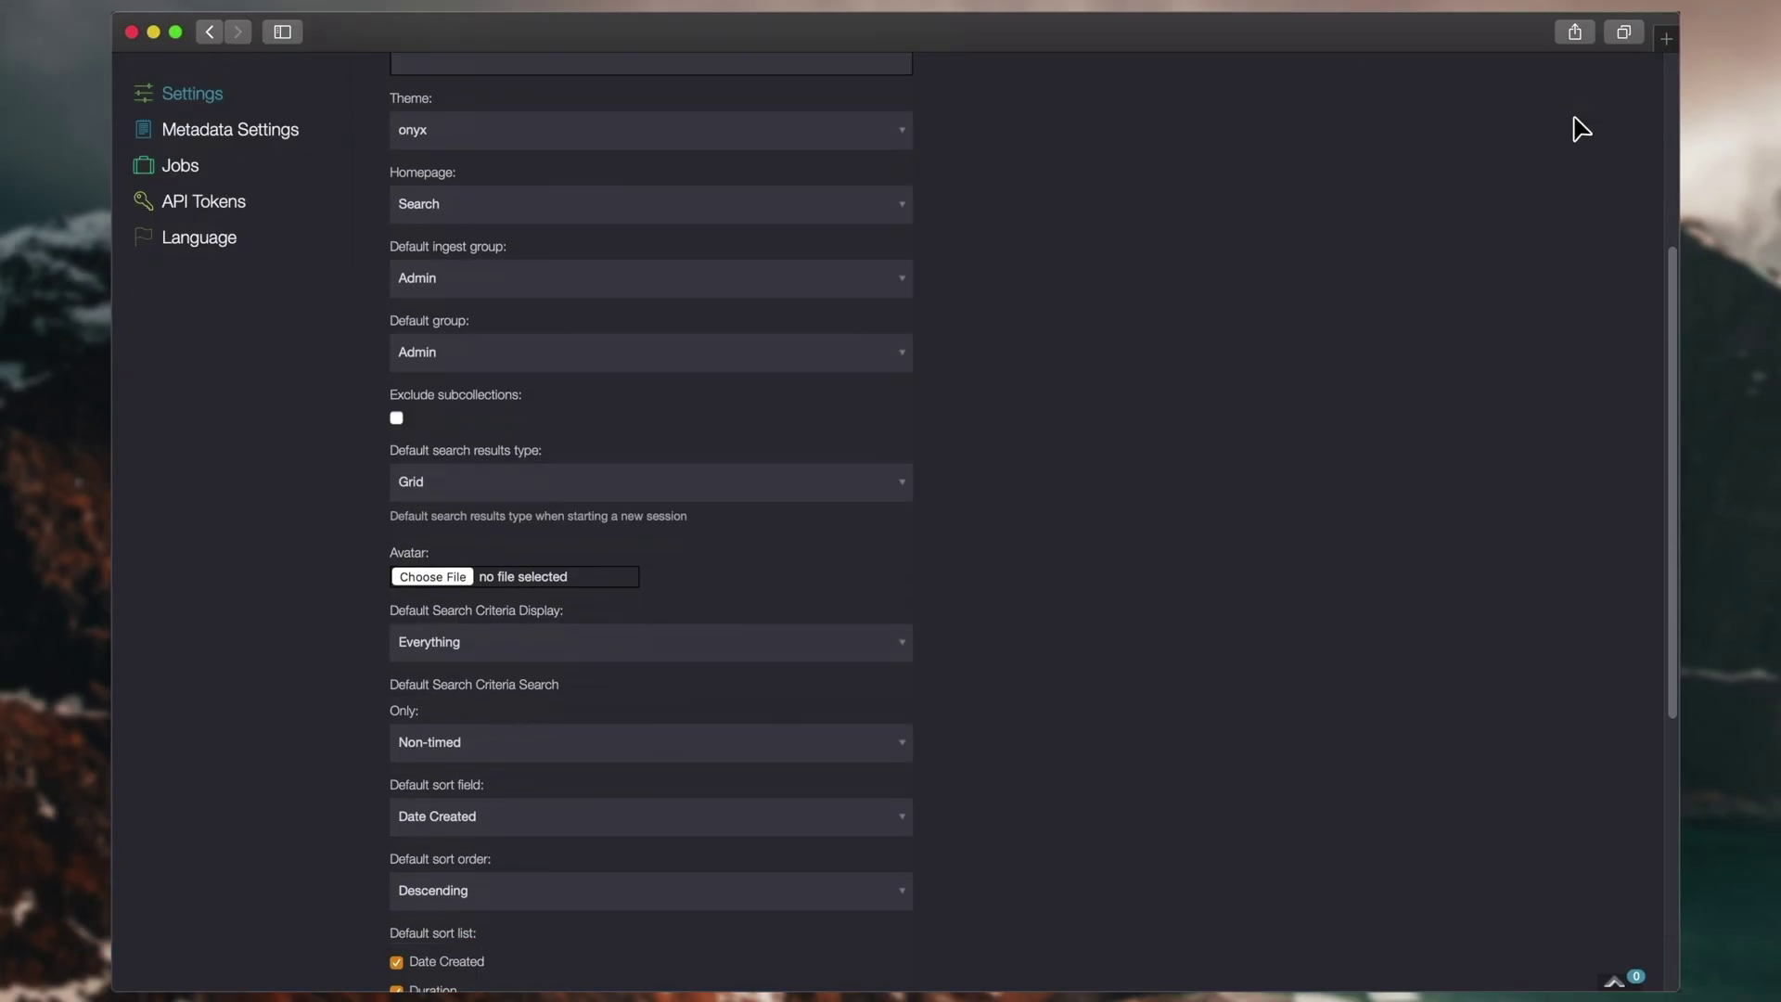
pyautogui.scroll(-2, 1391, 227)
pyautogui.click(908, 475)
pyautogui.click(877, 537)
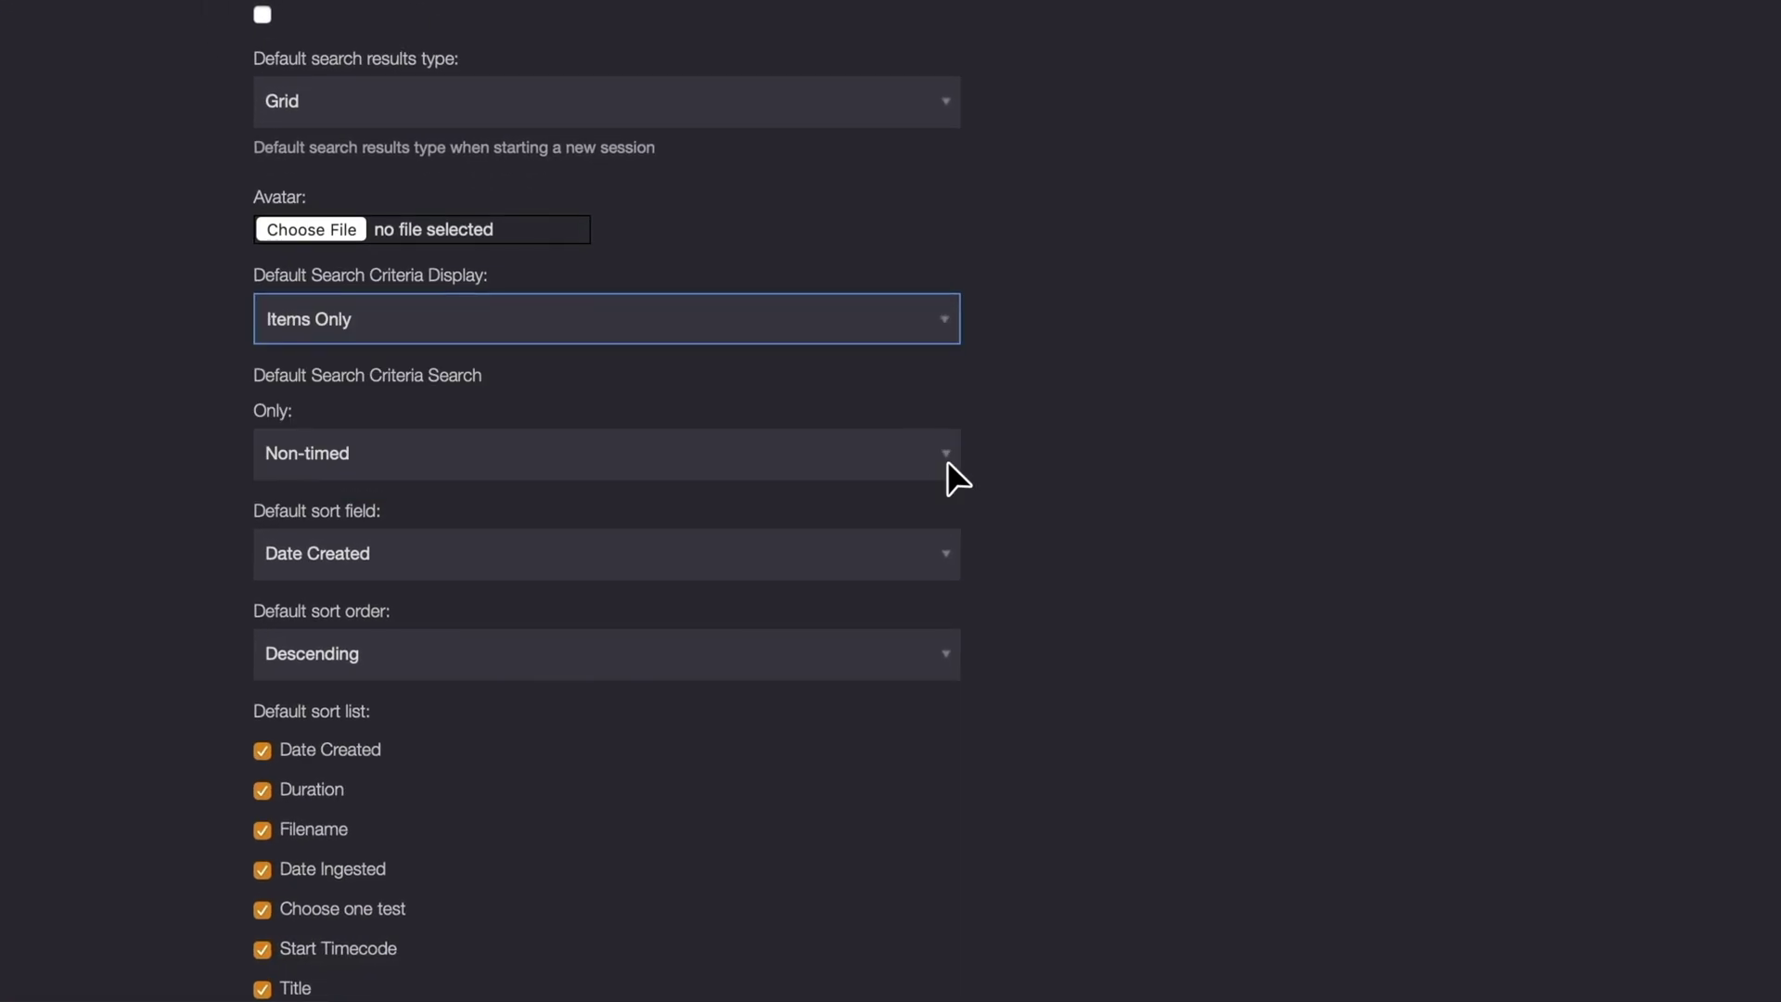
pyautogui.click(907, 577)
pyautogui.click(874, 650)
pyautogui.scroll(-5, 914, 570)
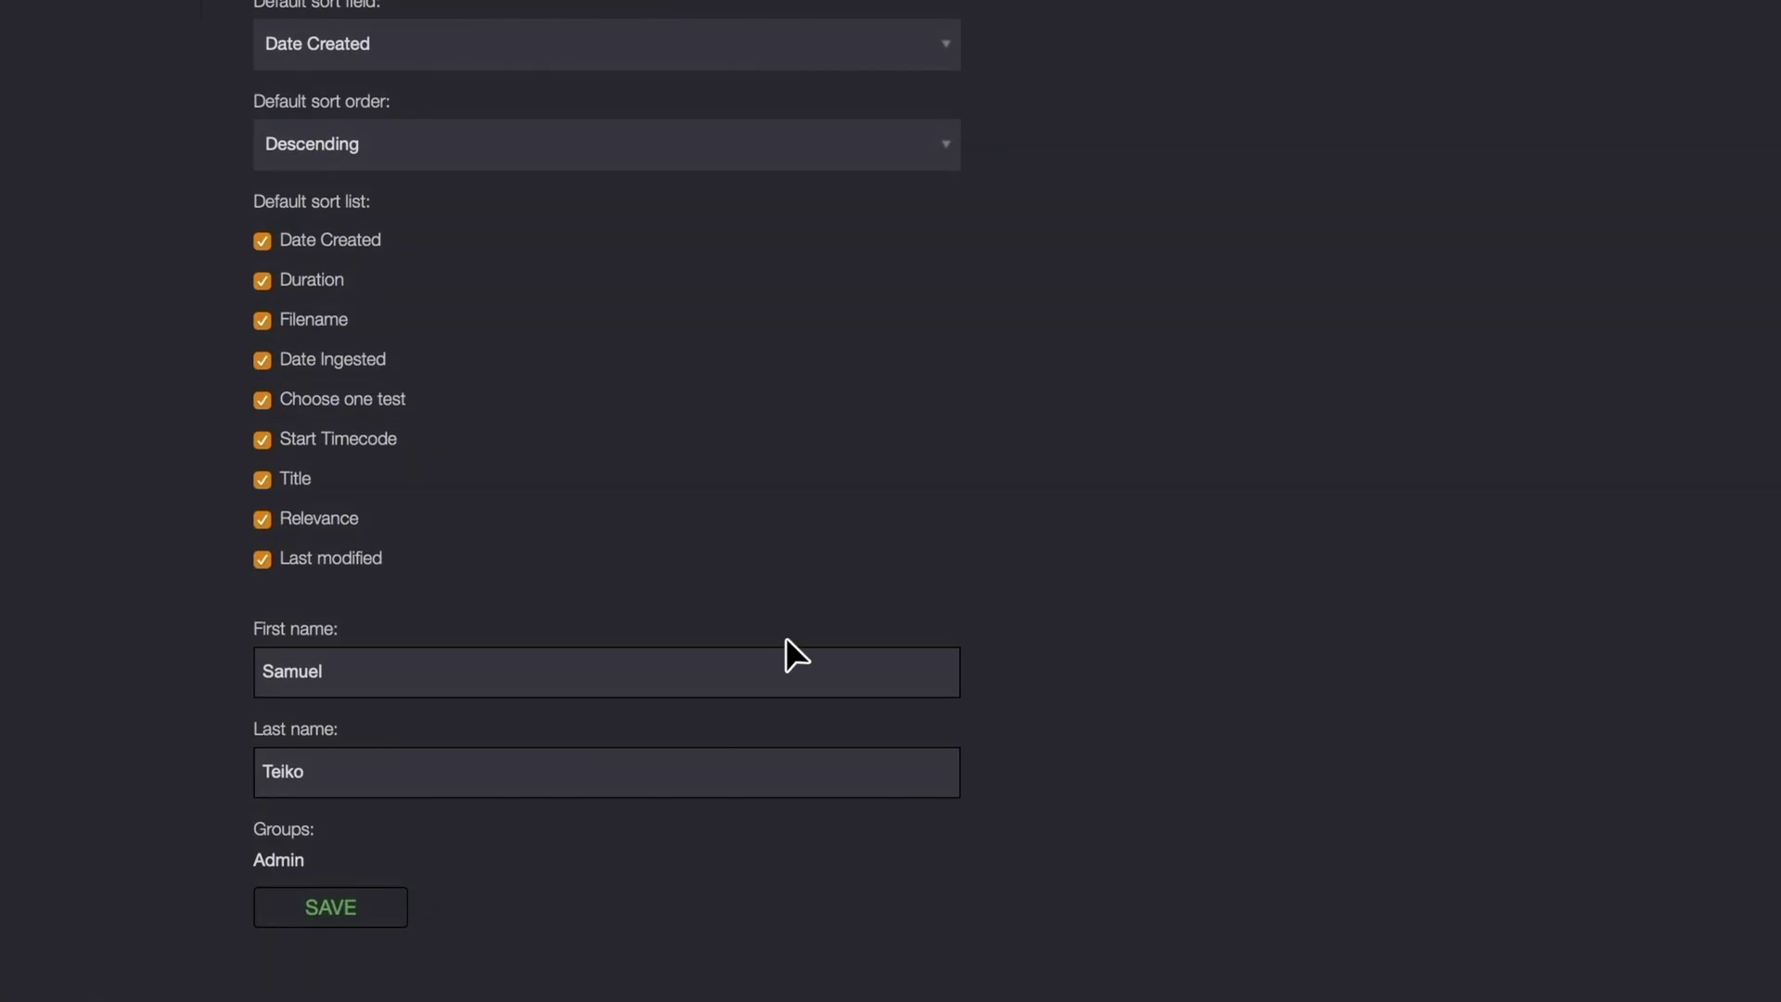
pyautogui.click(385, 916)
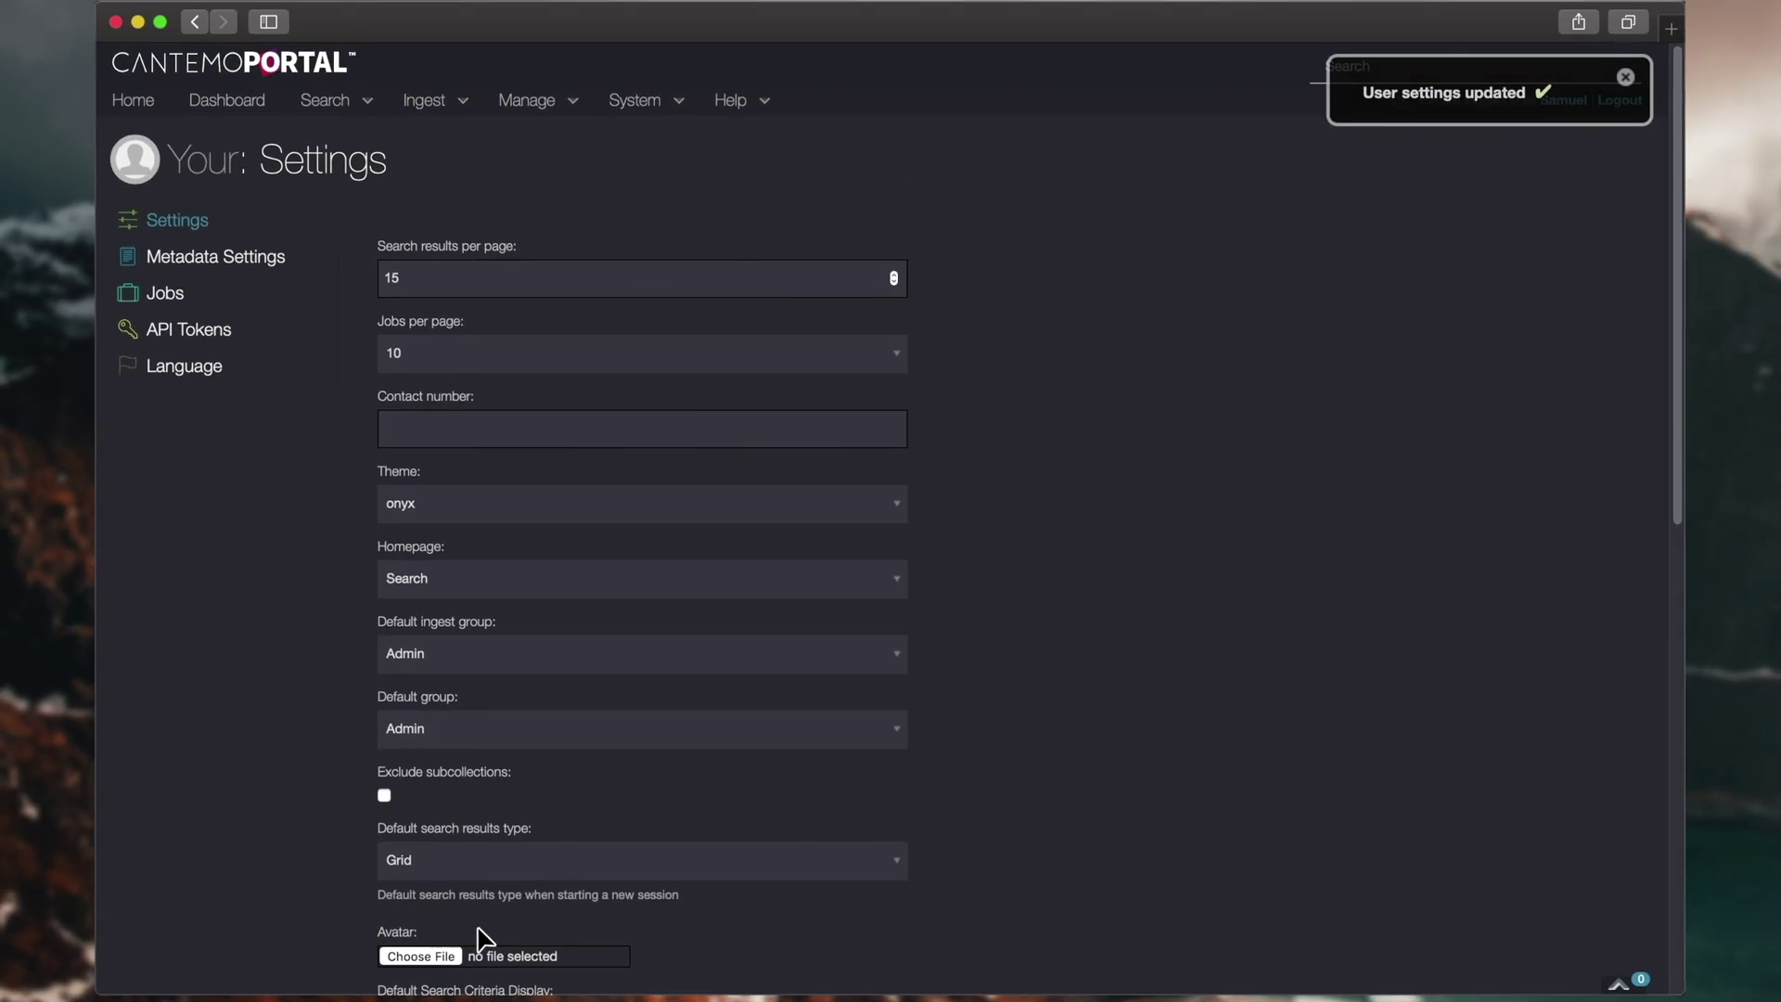
pyautogui.click(153, 110)
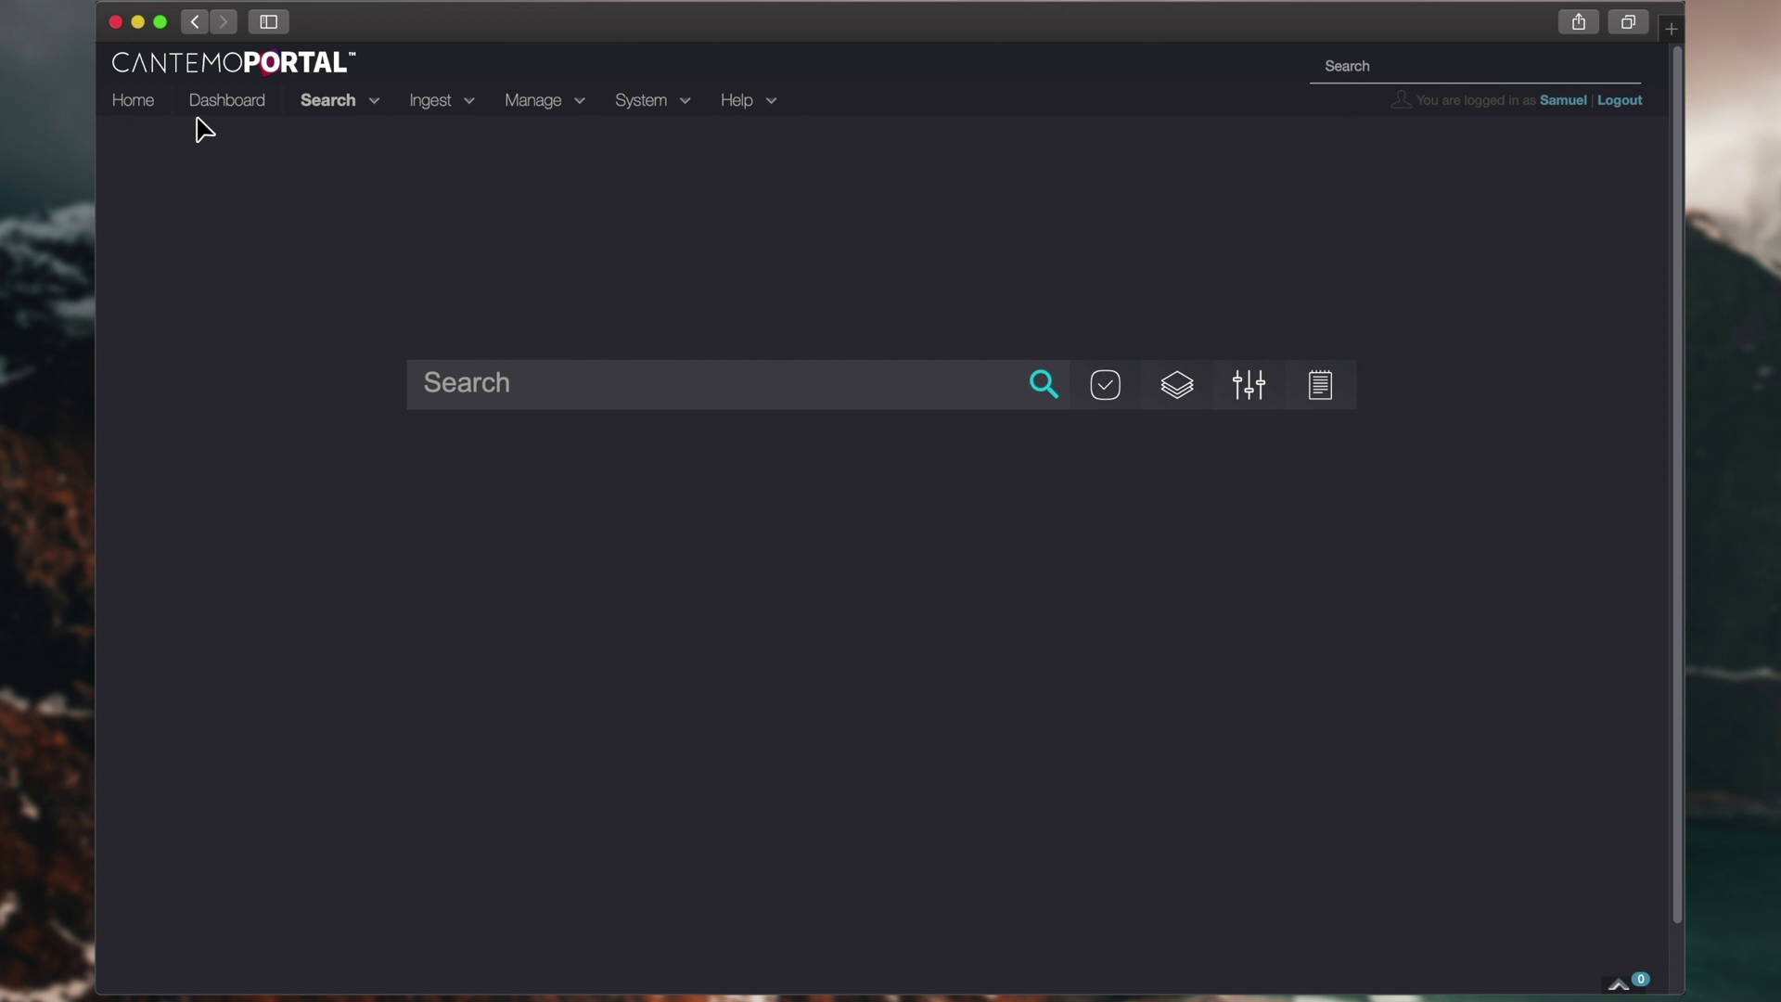
pyautogui.click(1117, 390)
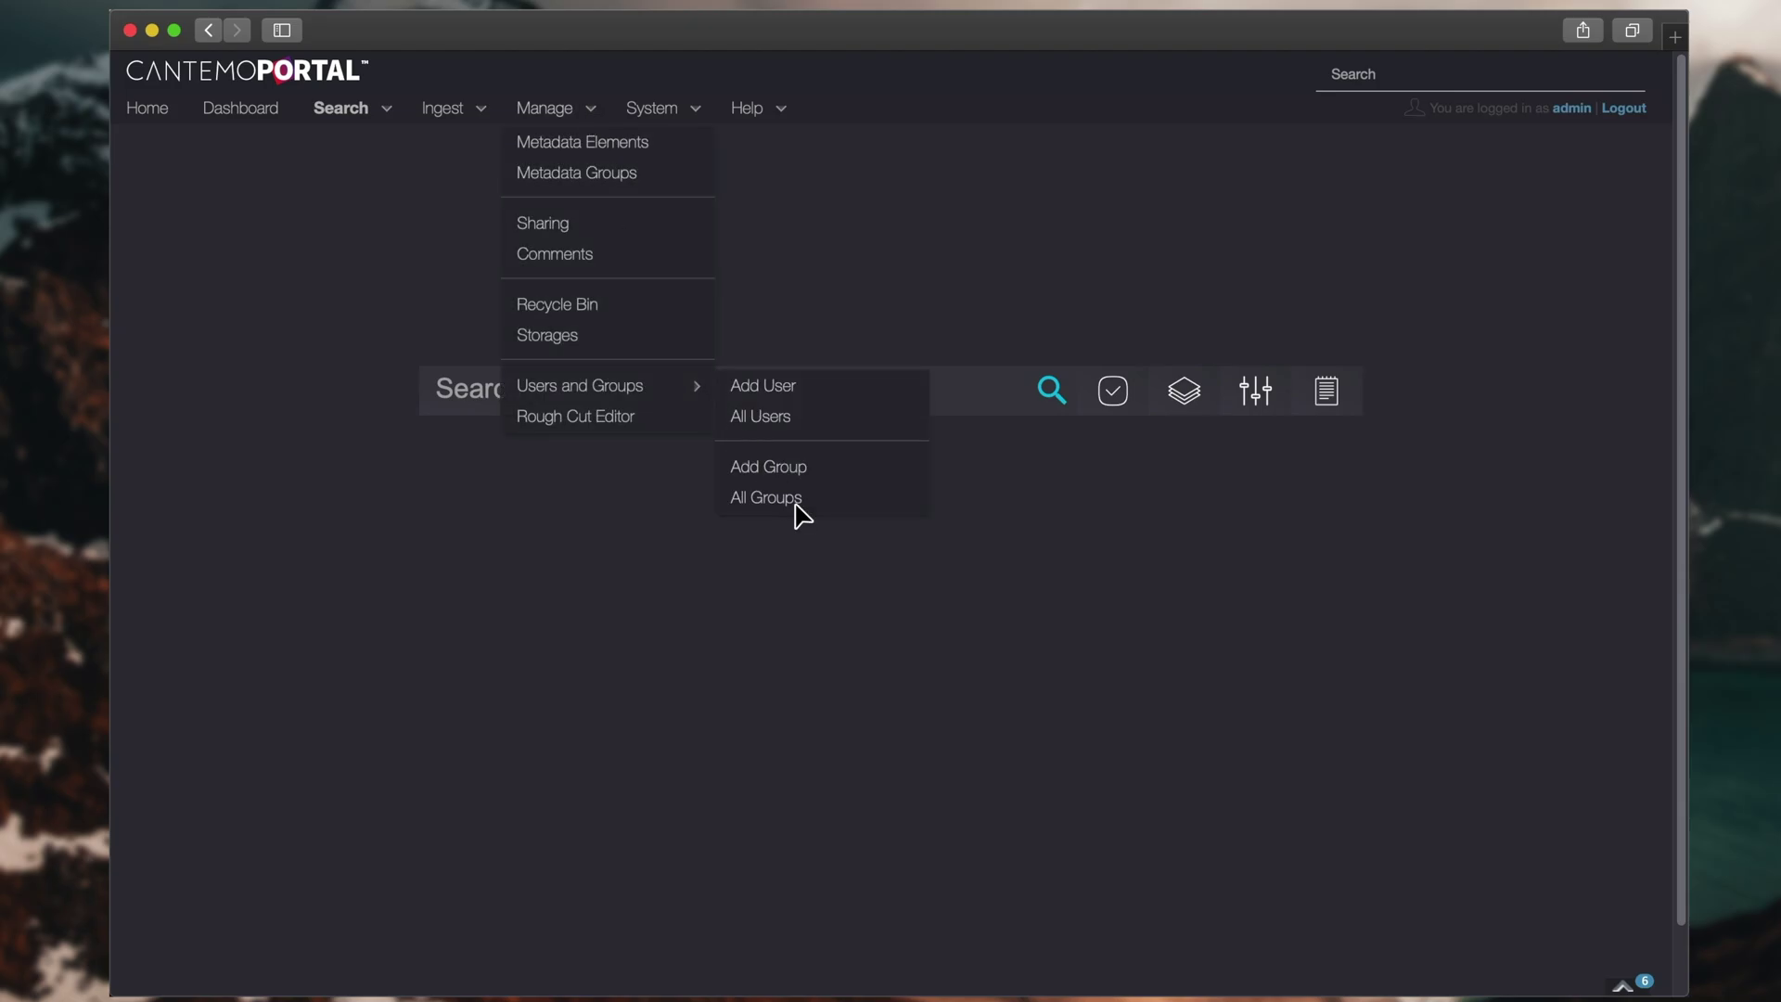
# Step: Tick Items, Jobs All, Manage Comments and Manage Metadata Groups on Senior Editors' Roles tab and save
pyautogui.click(790, 499)
pyautogui.click(574, 417)
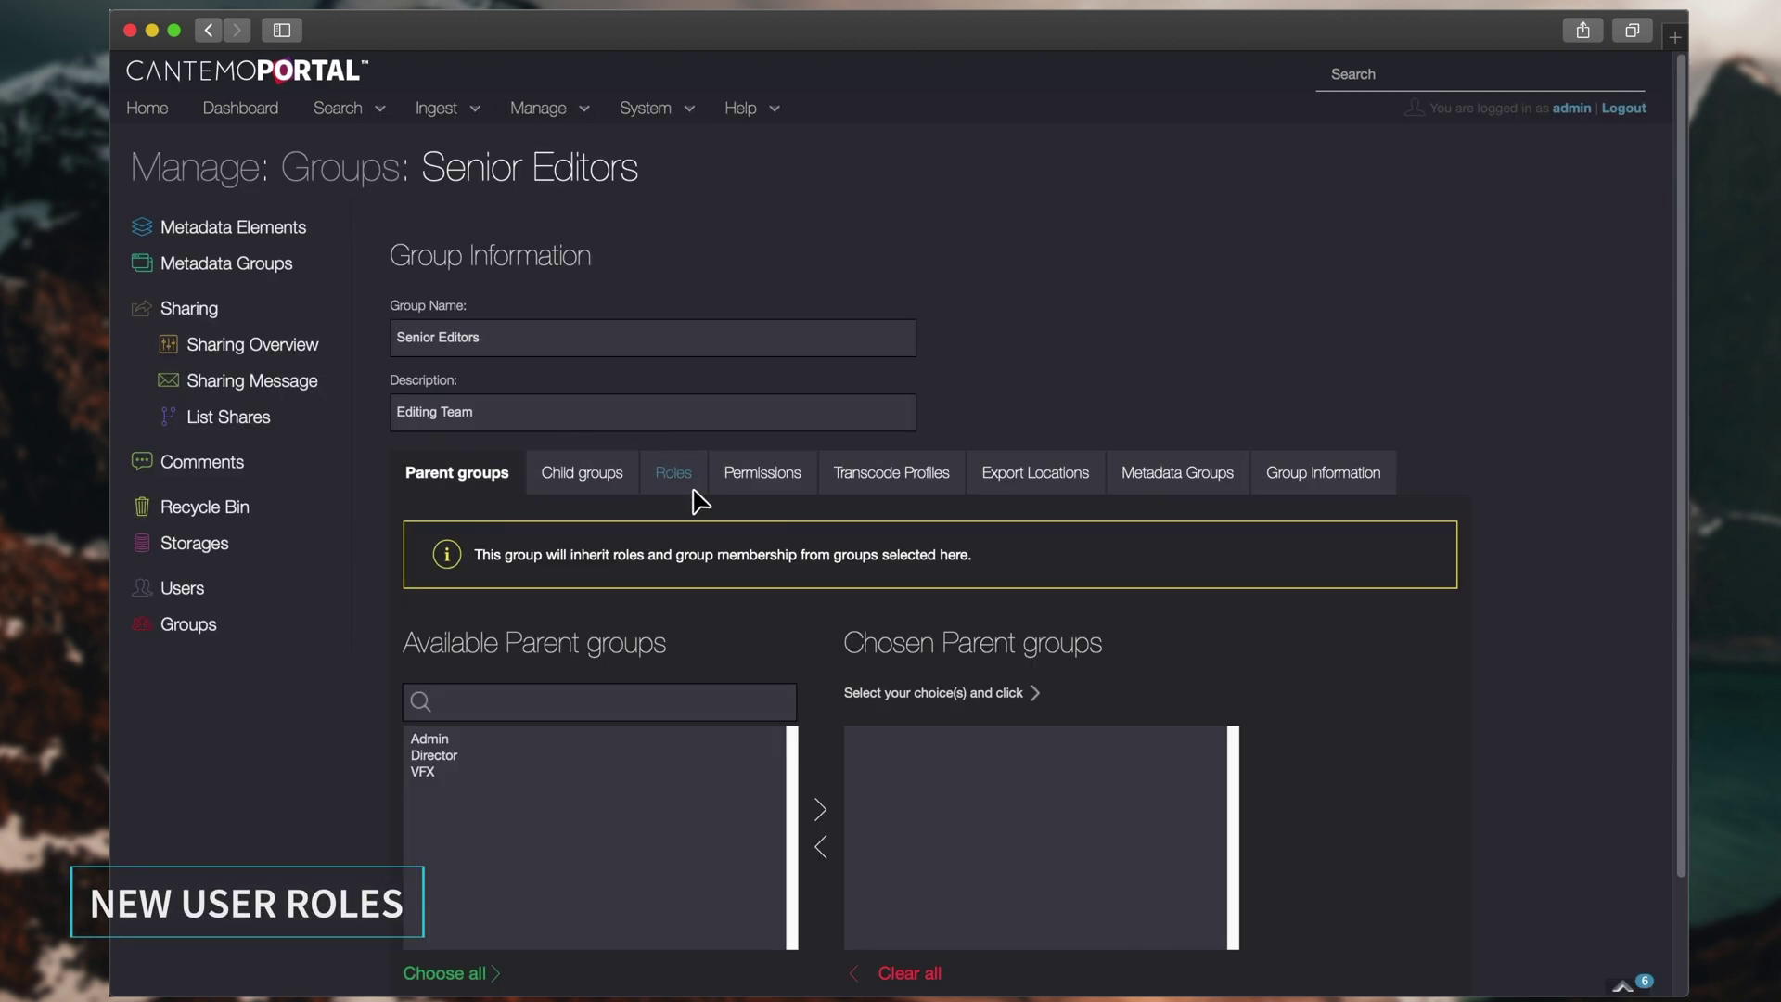
pyautogui.click(700, 501)
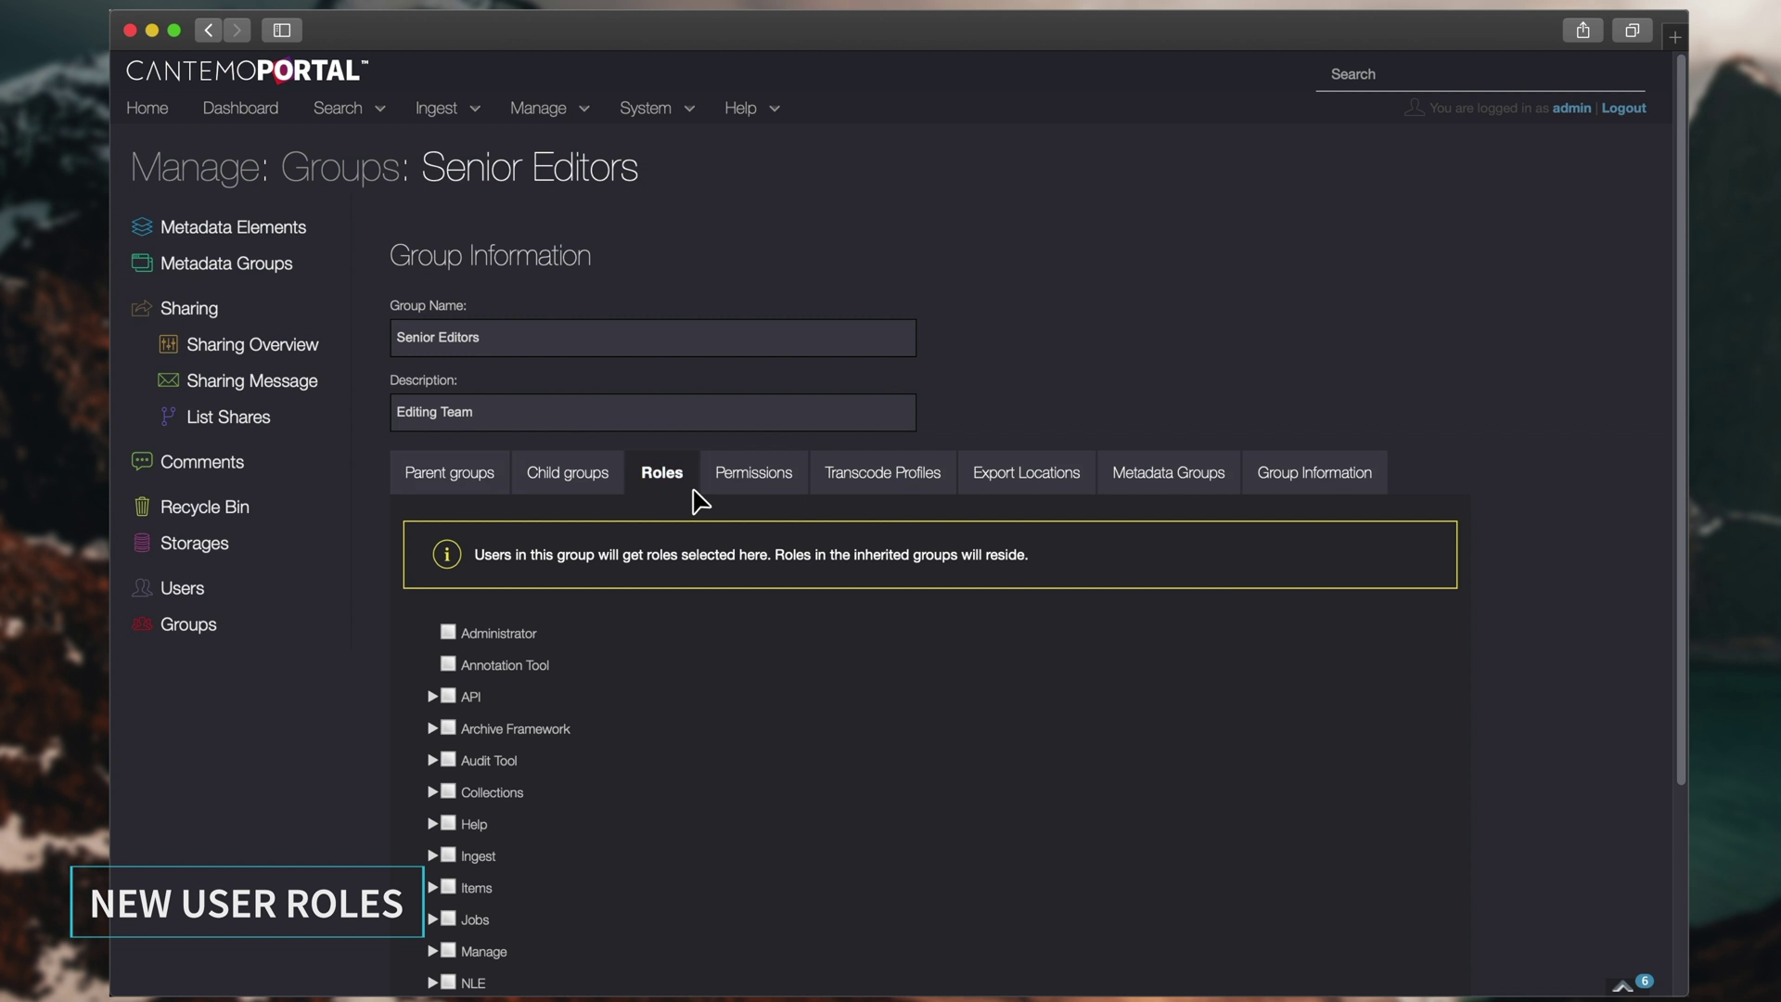
pyautogui.scroll(-2, 701, 501)
pyautogui.scroll(-3, 700, 501)
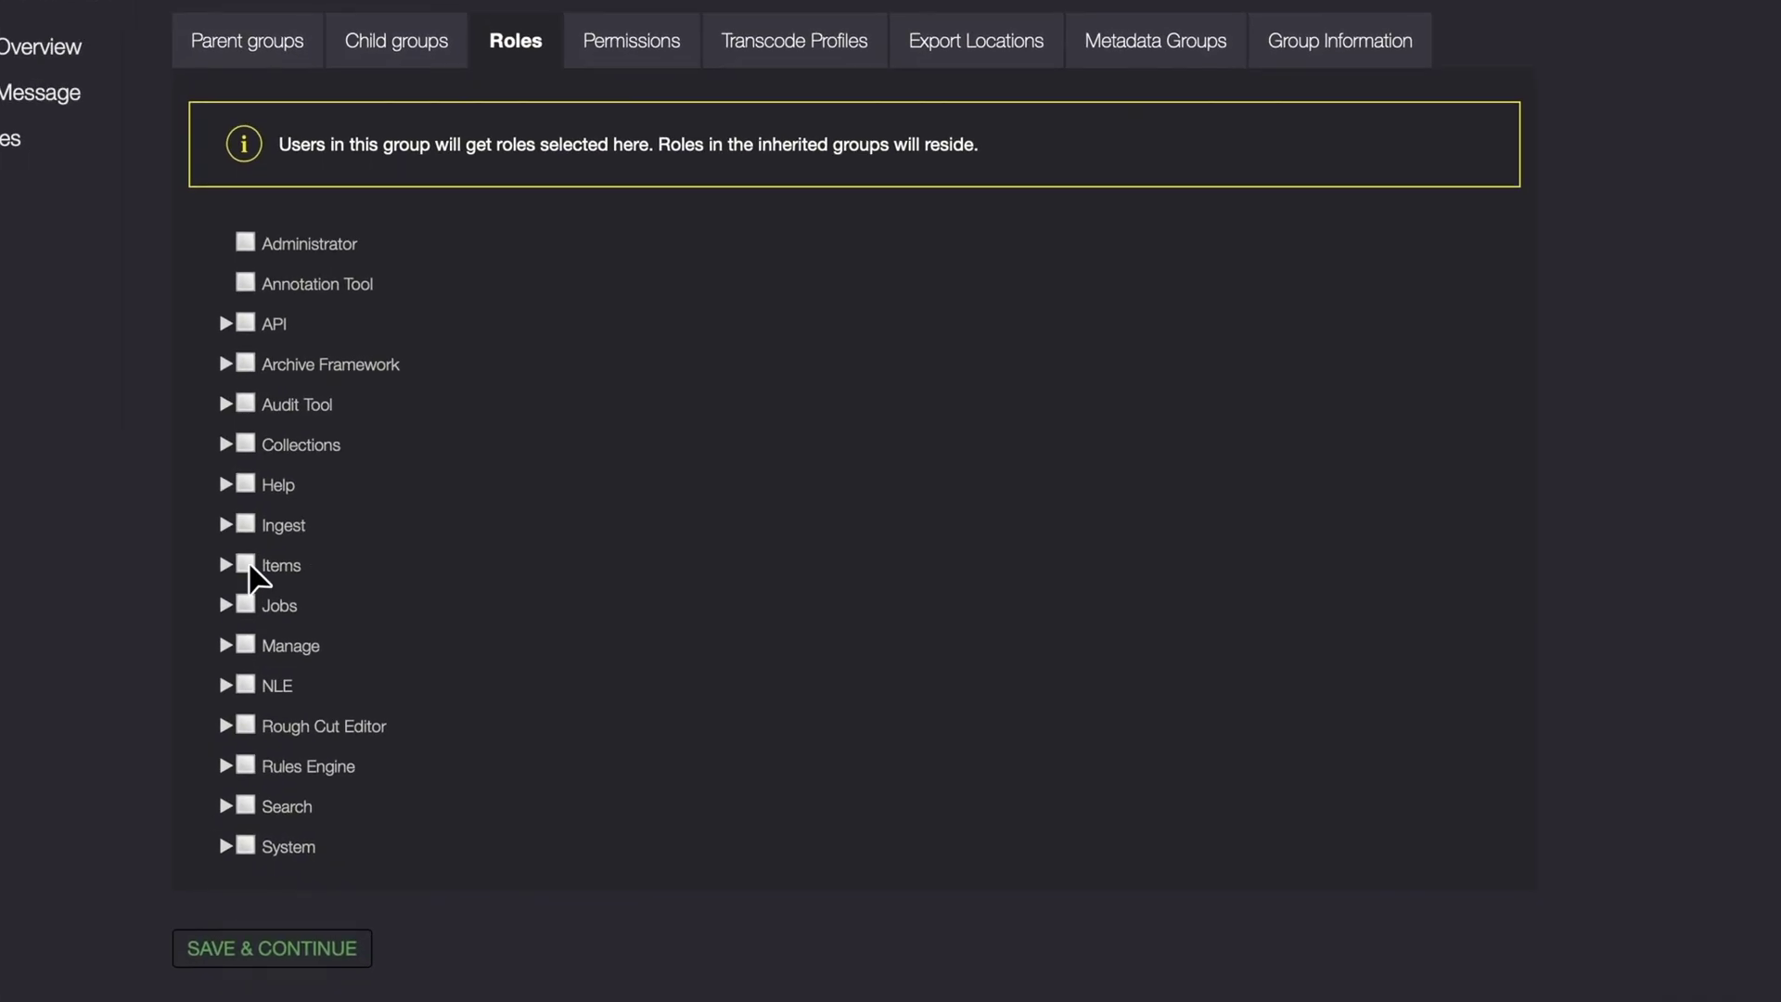
pyautogui.click(225, 605)
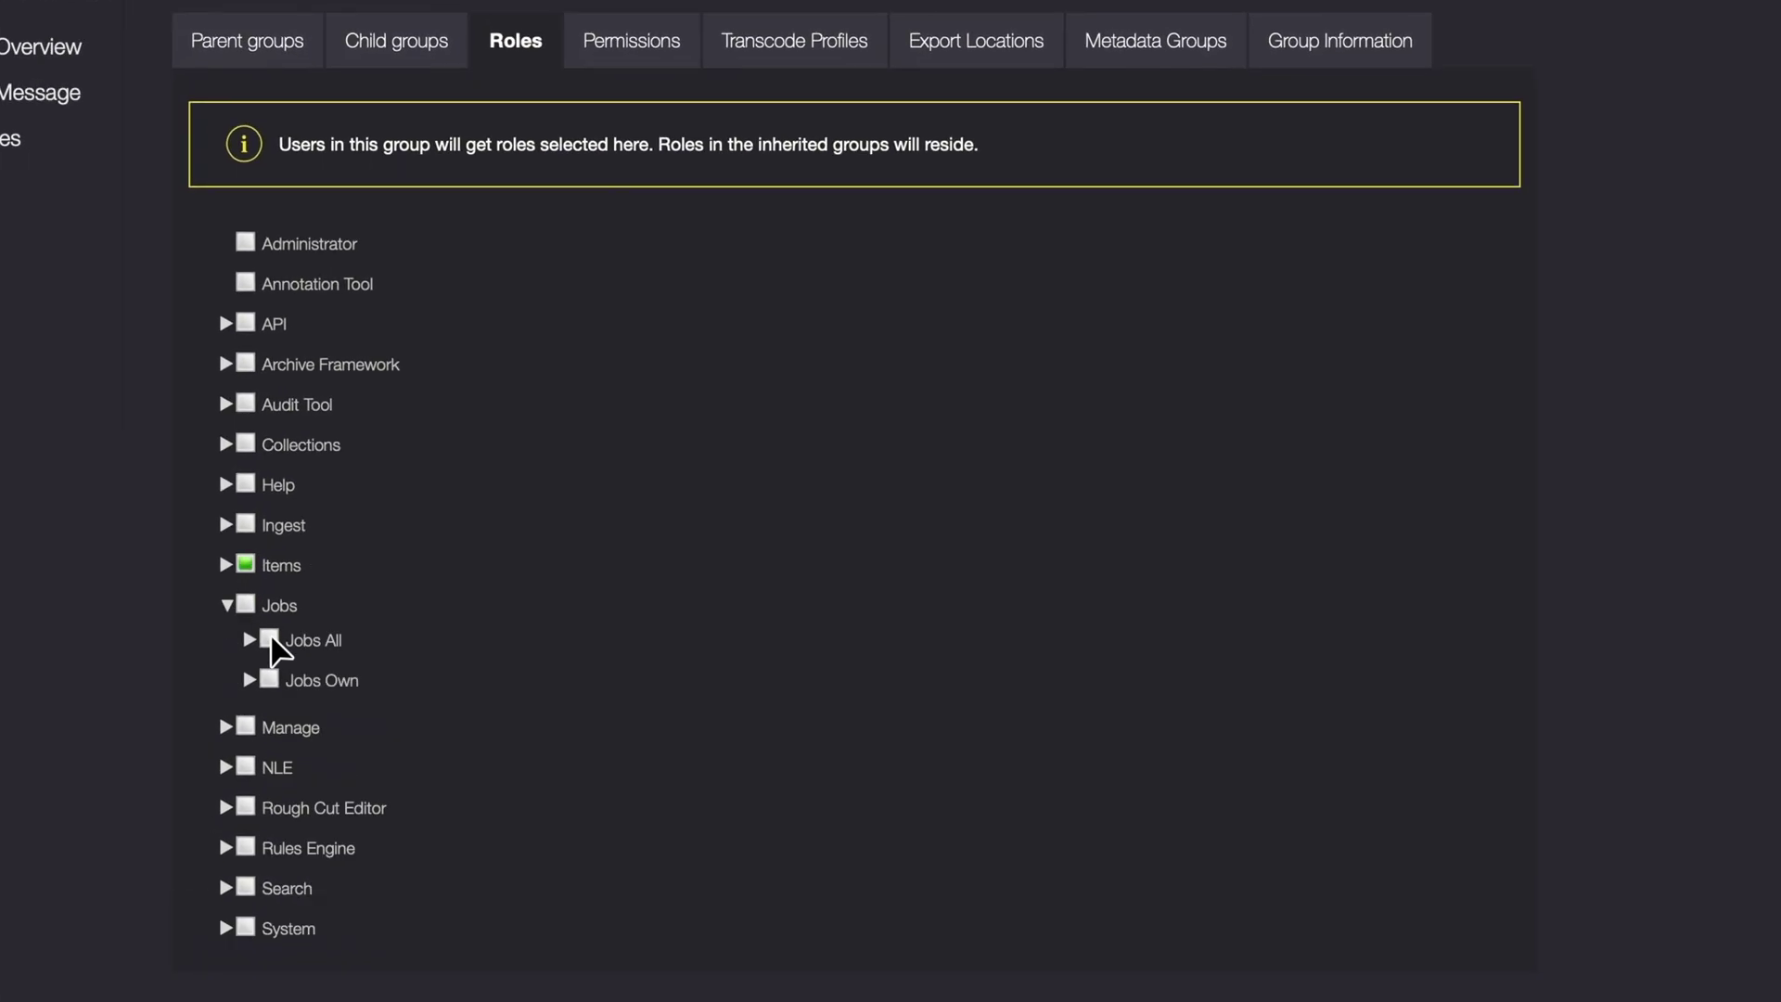
pyautogui.click(269, 640)
pyautogui.click(225, 726)
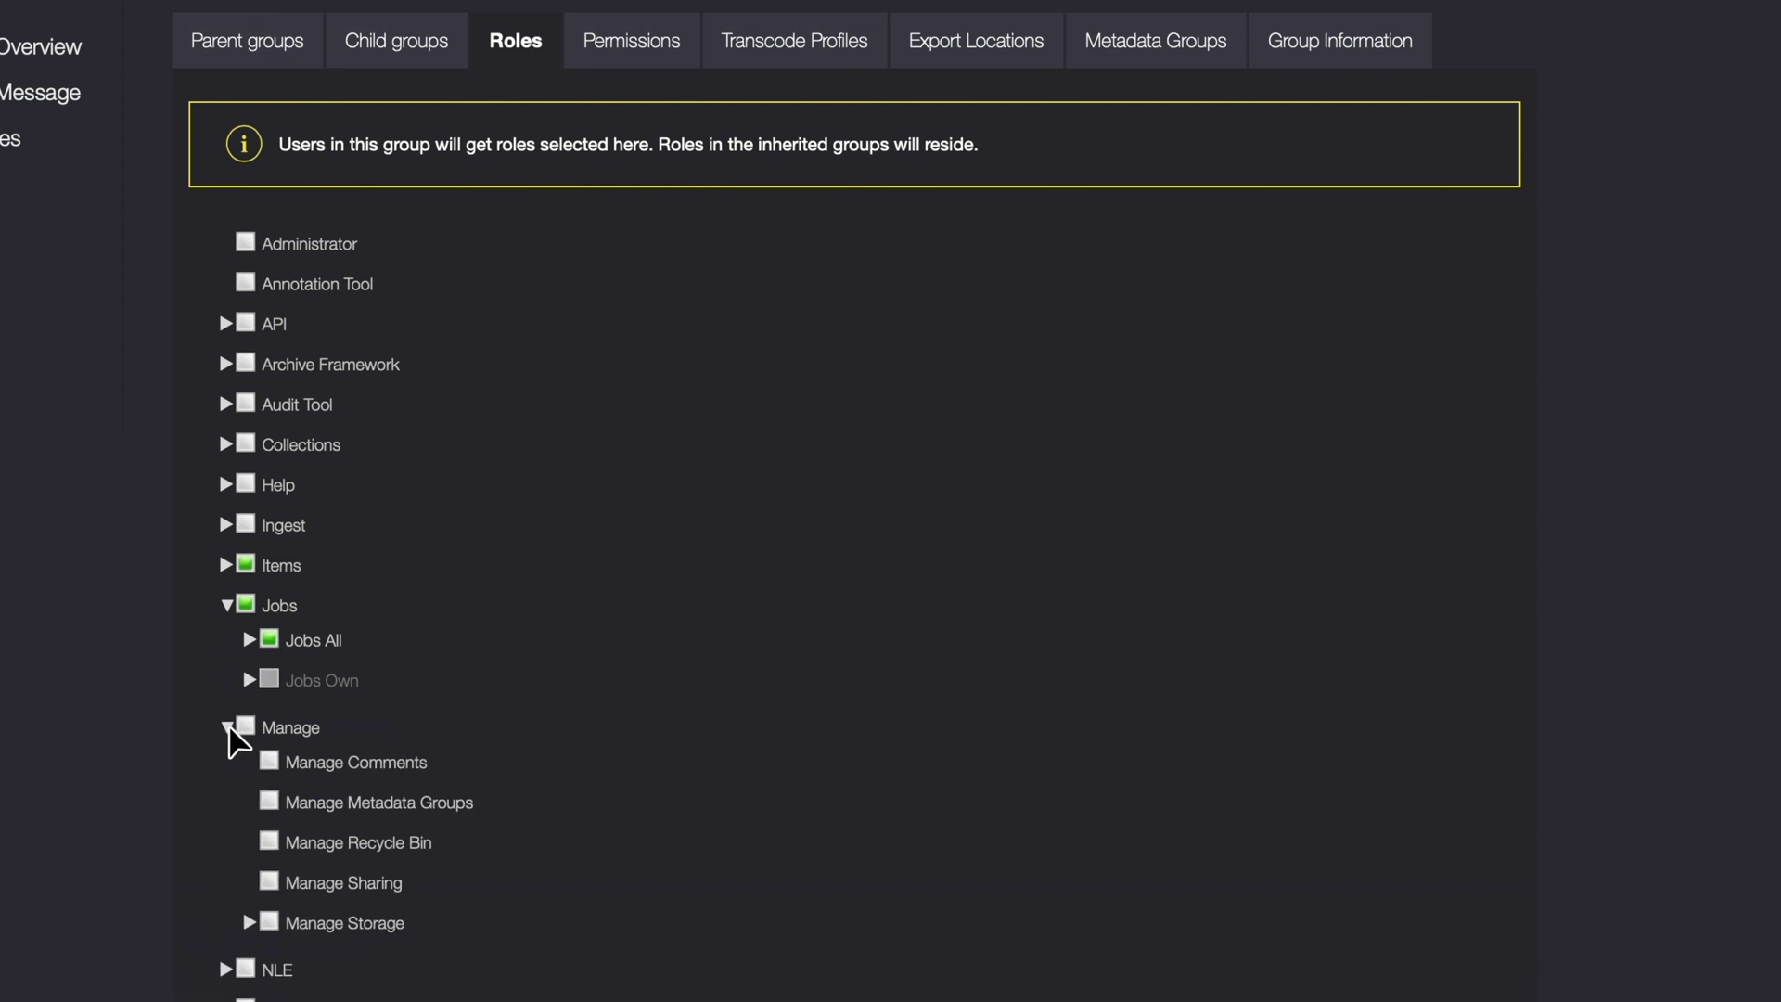
pyautogui.click(274, 652)
pyautogui.click(274, 692)
pyautogui.scroll(-3, 279, 698)
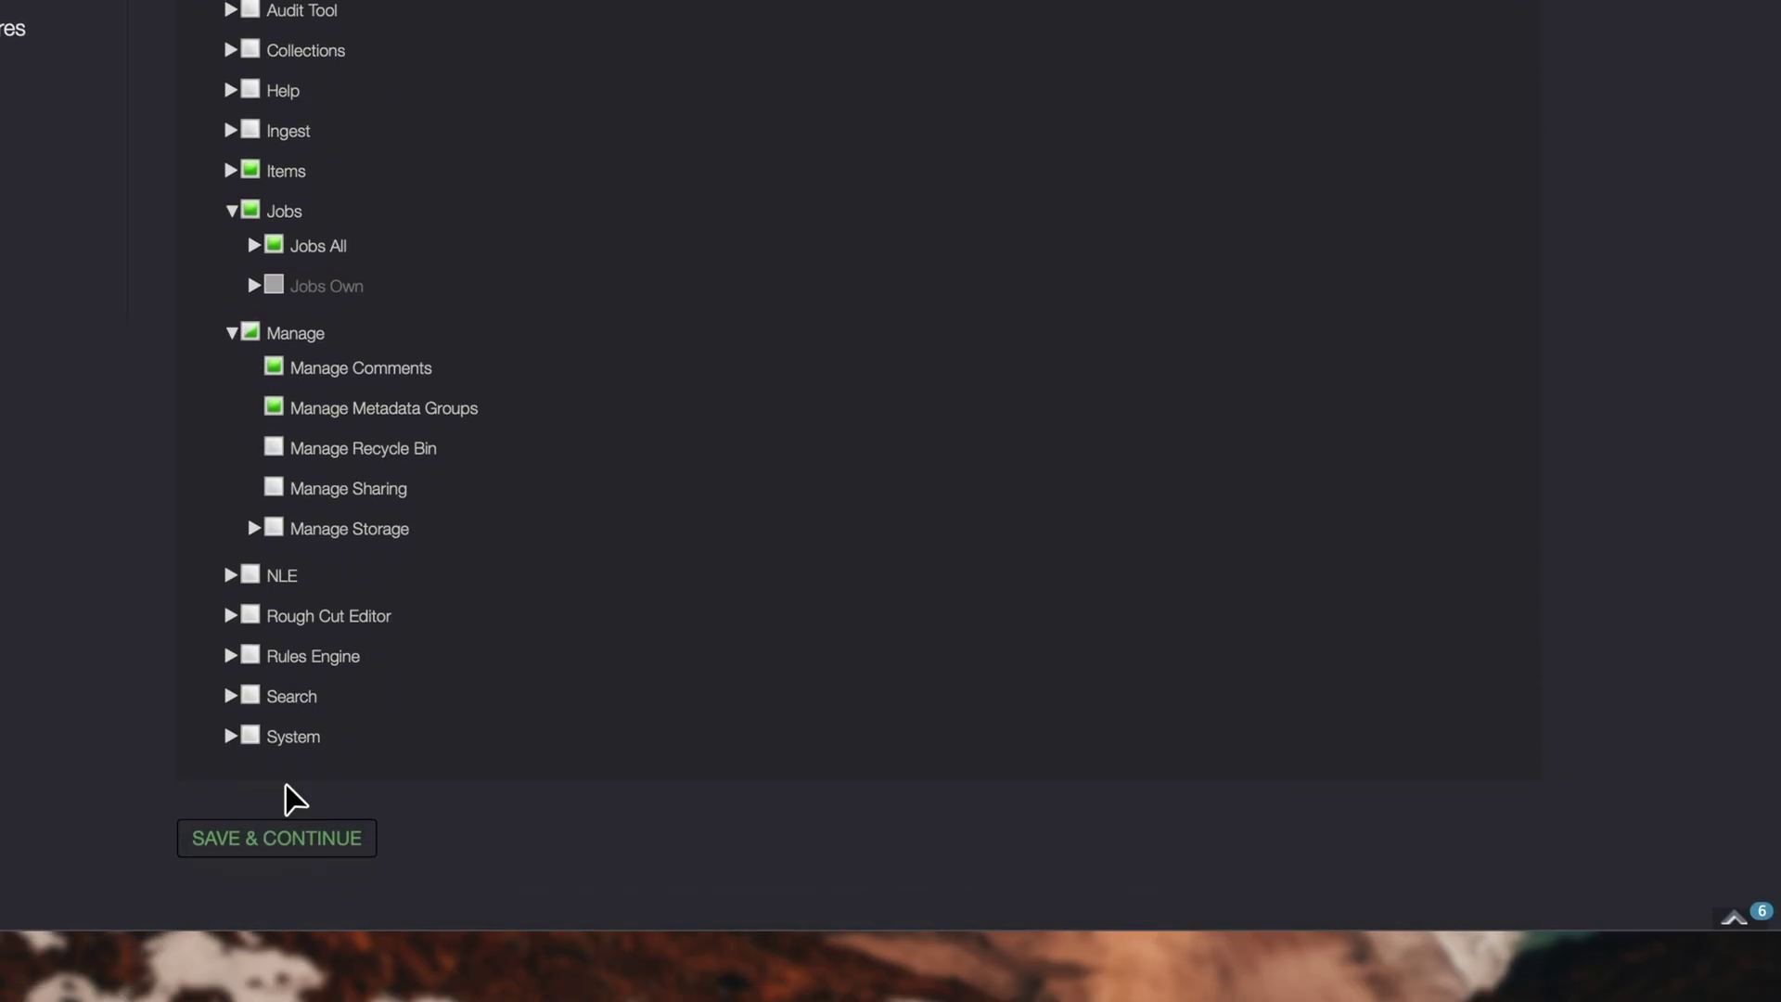
pyautogui.click(293, 839)
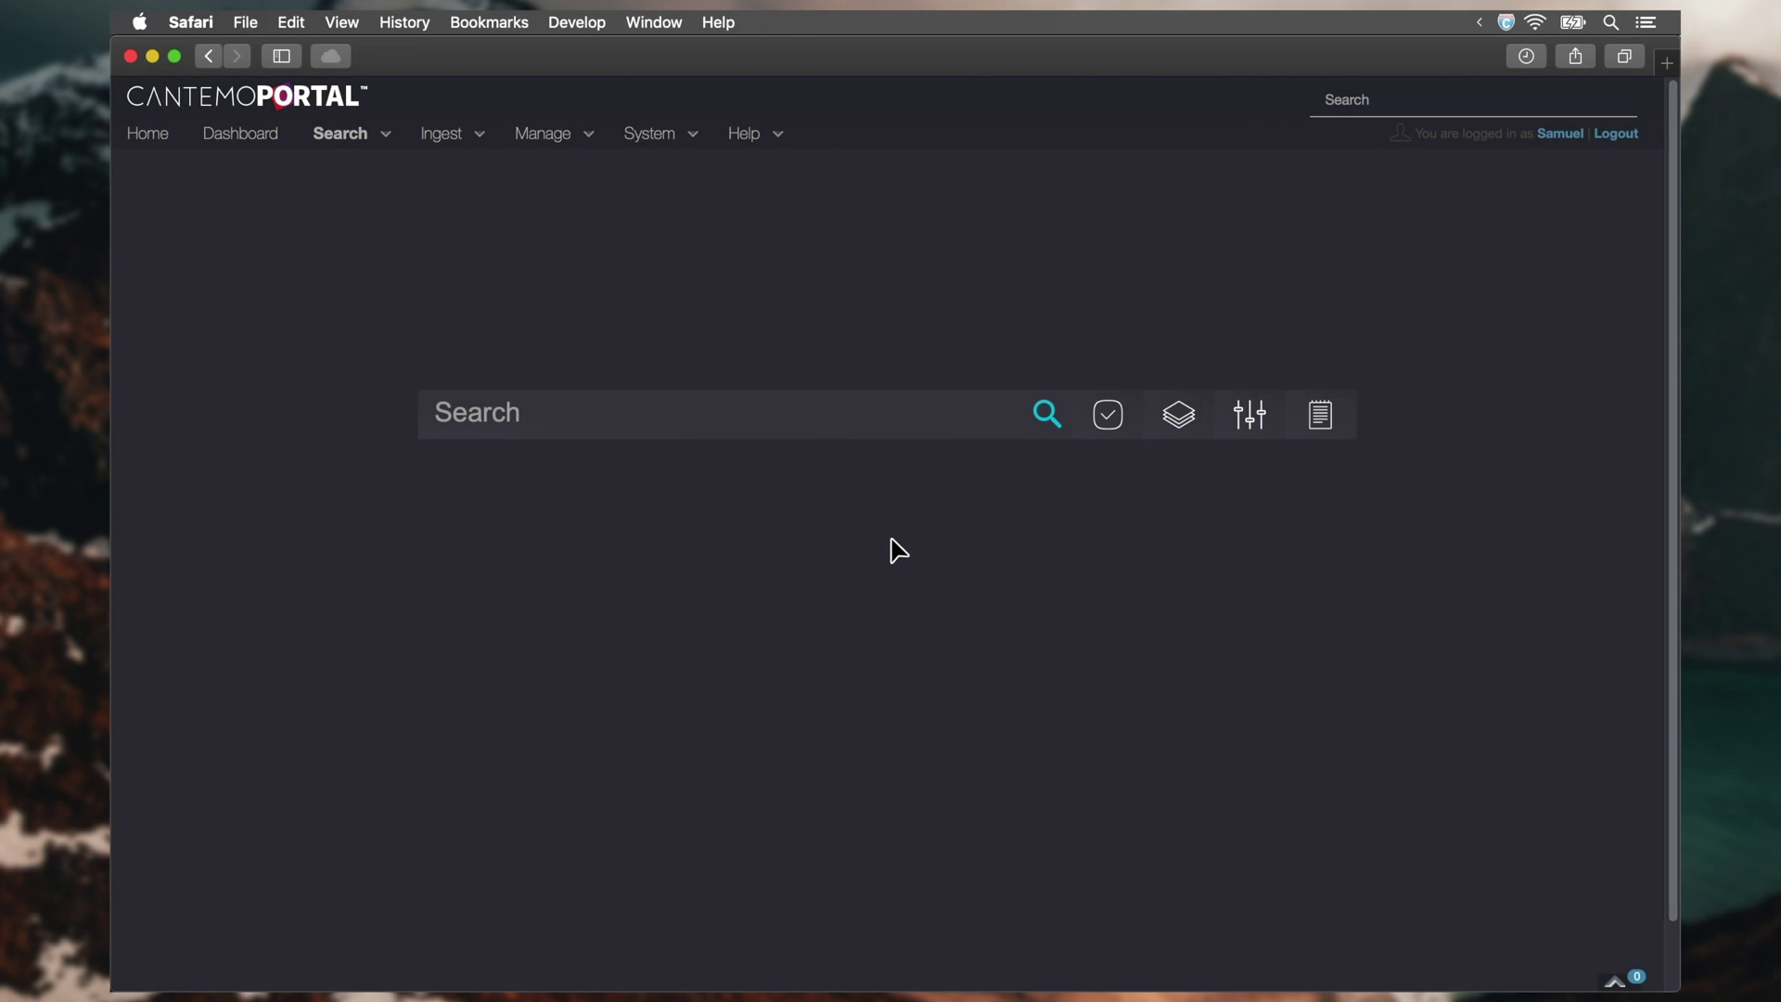
# Step: Approve the Mac Agent's sign-in from its Preferences and allow Cantemo Agent to open
pyautogui.click(1507, 23)
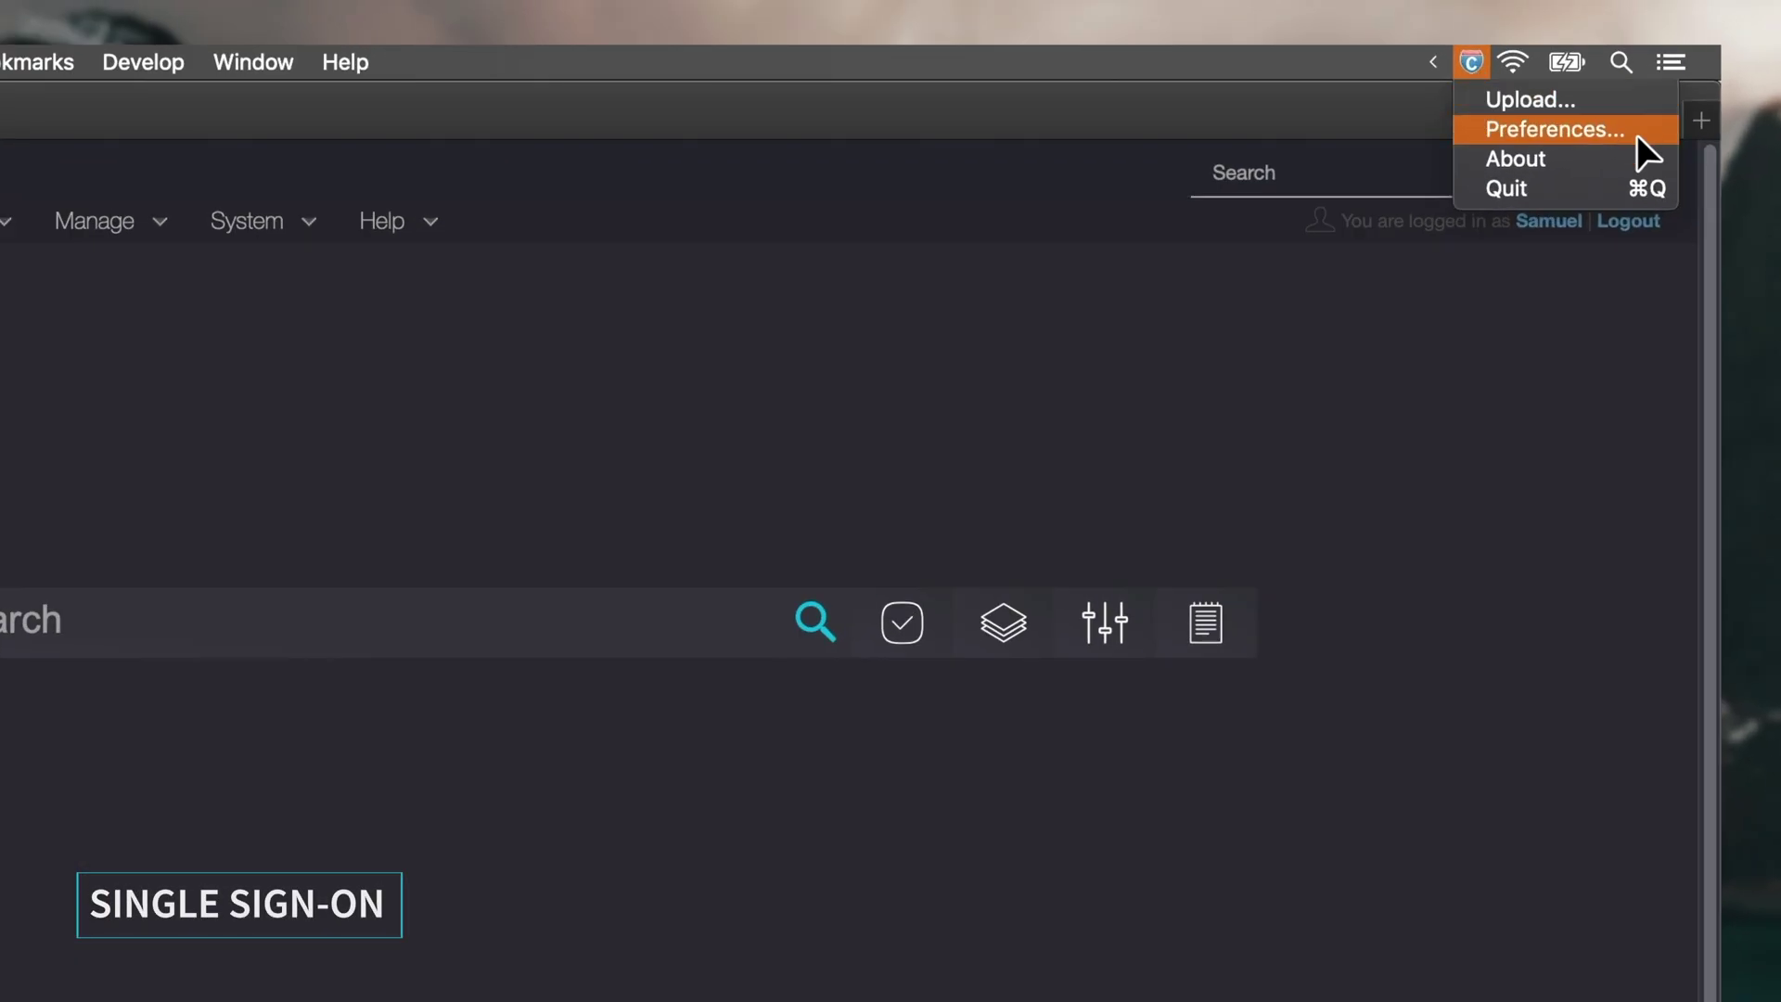
pyautogui.click(1637, 136)
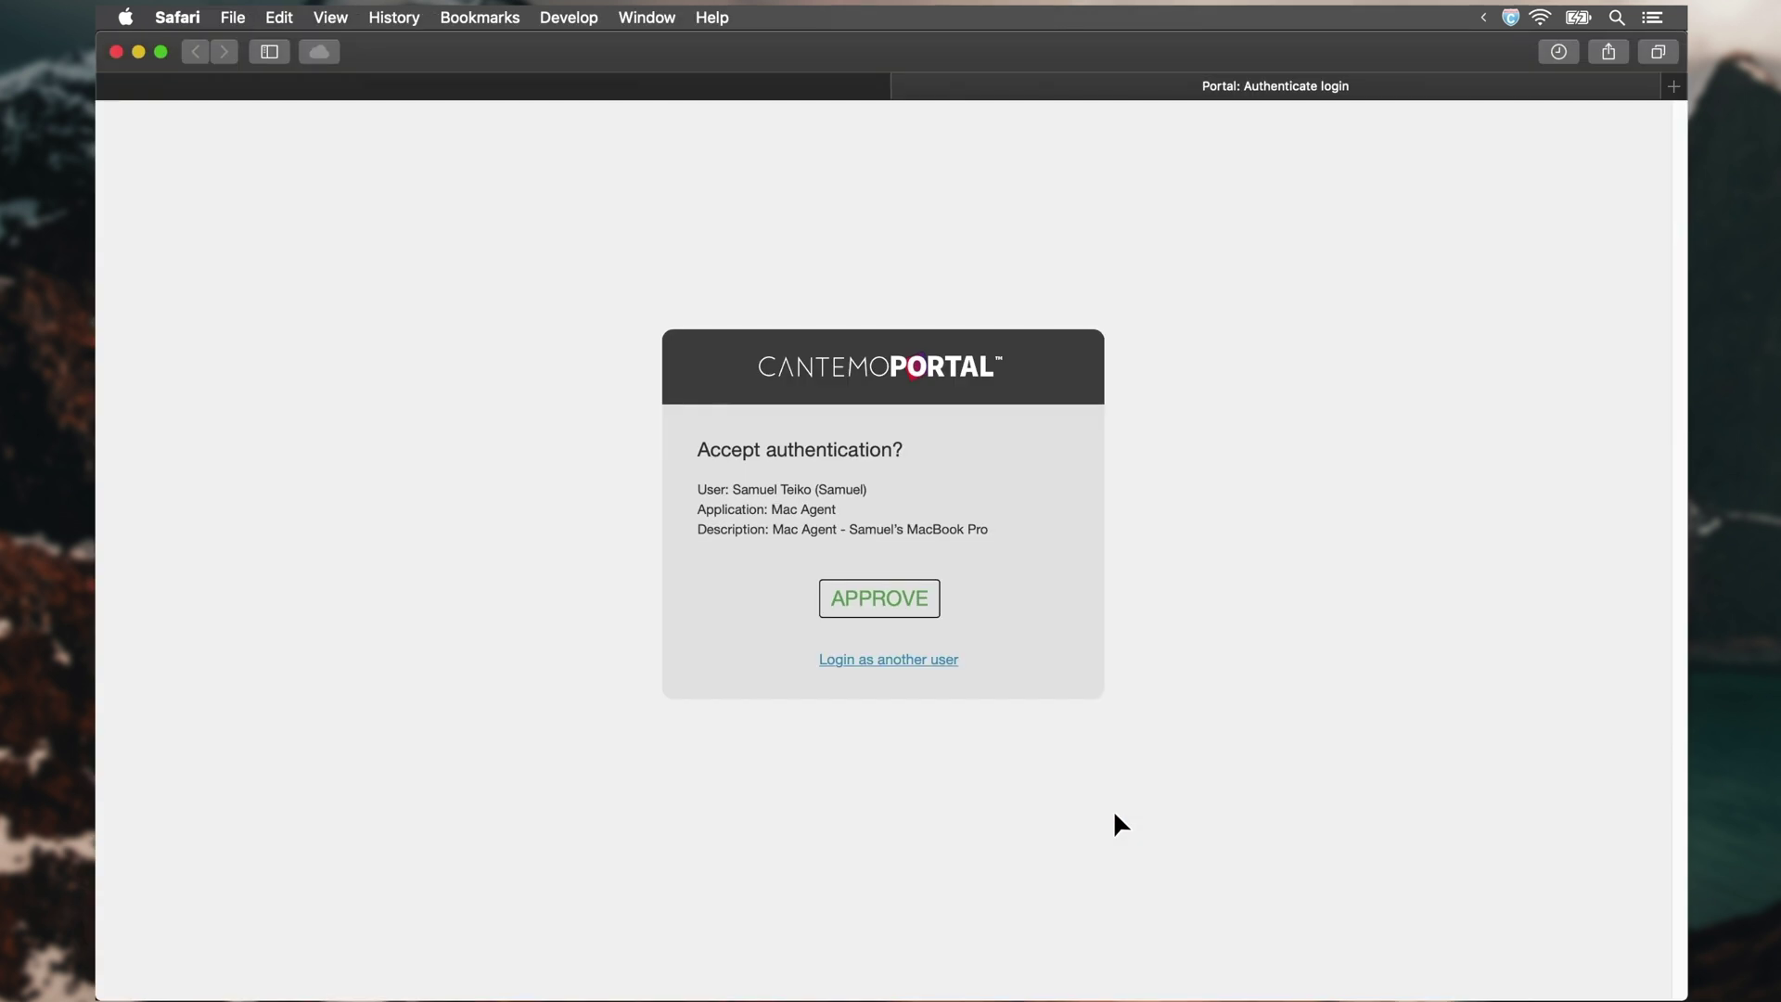
pyautogui.click(933, 609)
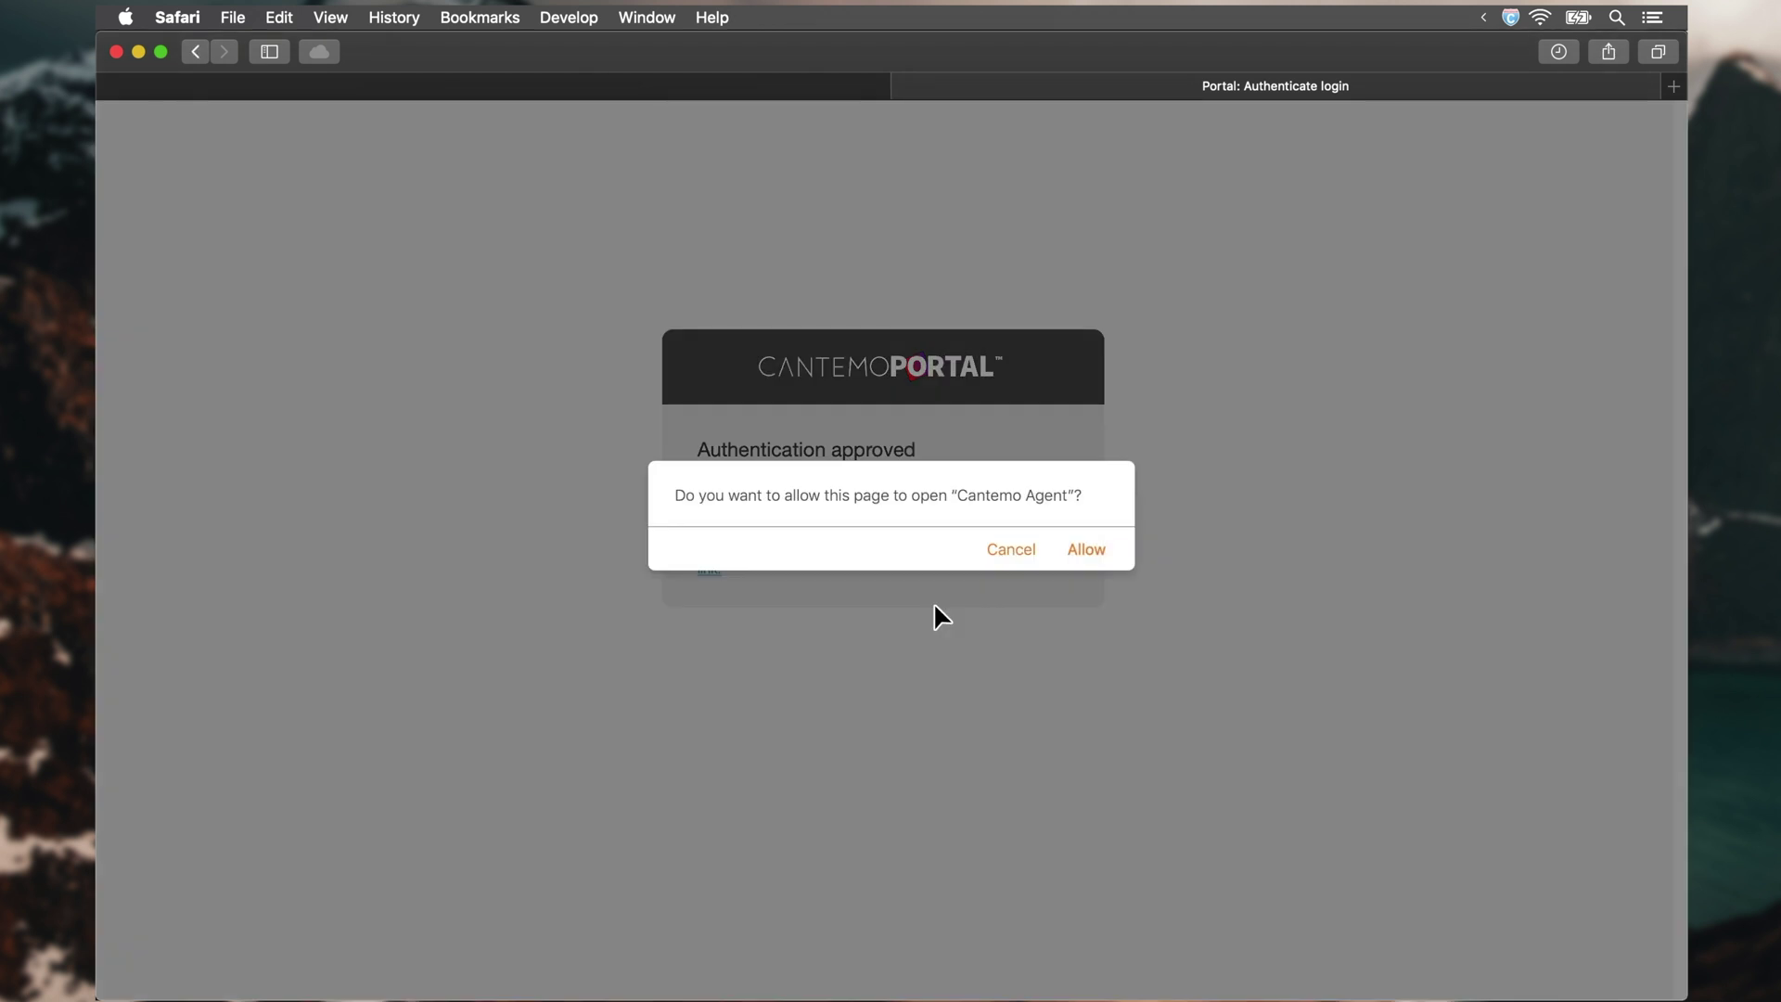
pyautogui.click(1086, 549)
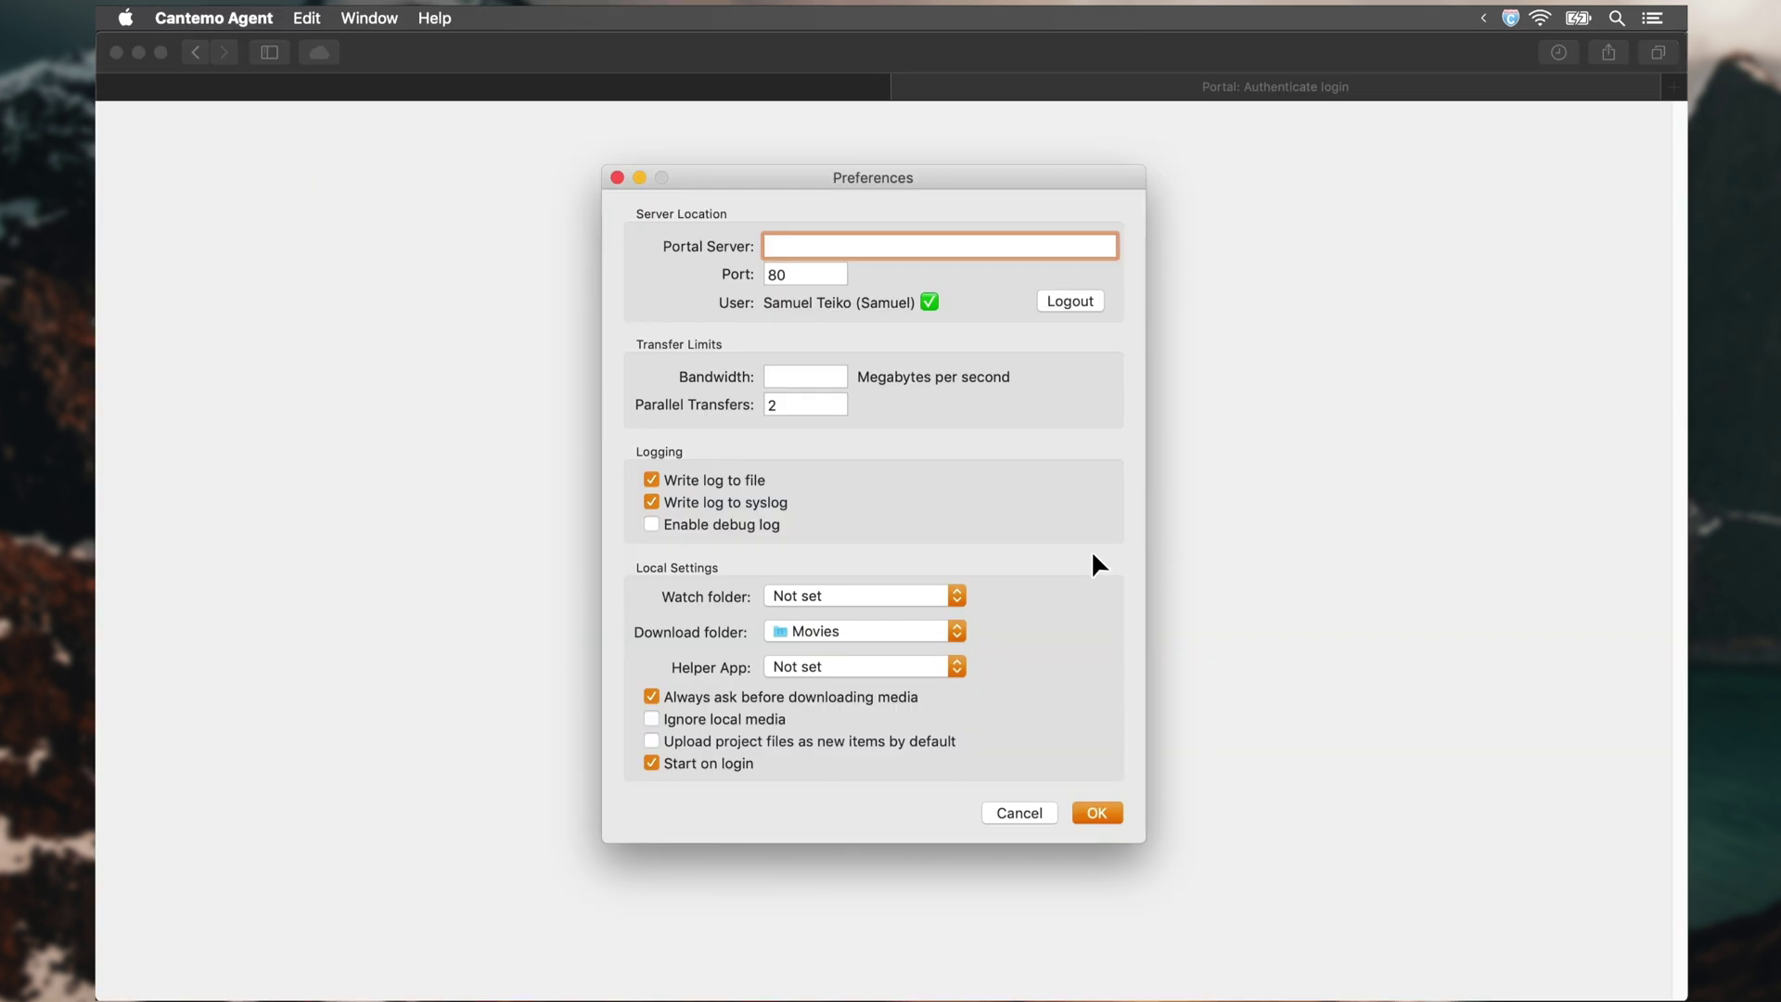
pyautogui.click(1111, 814)
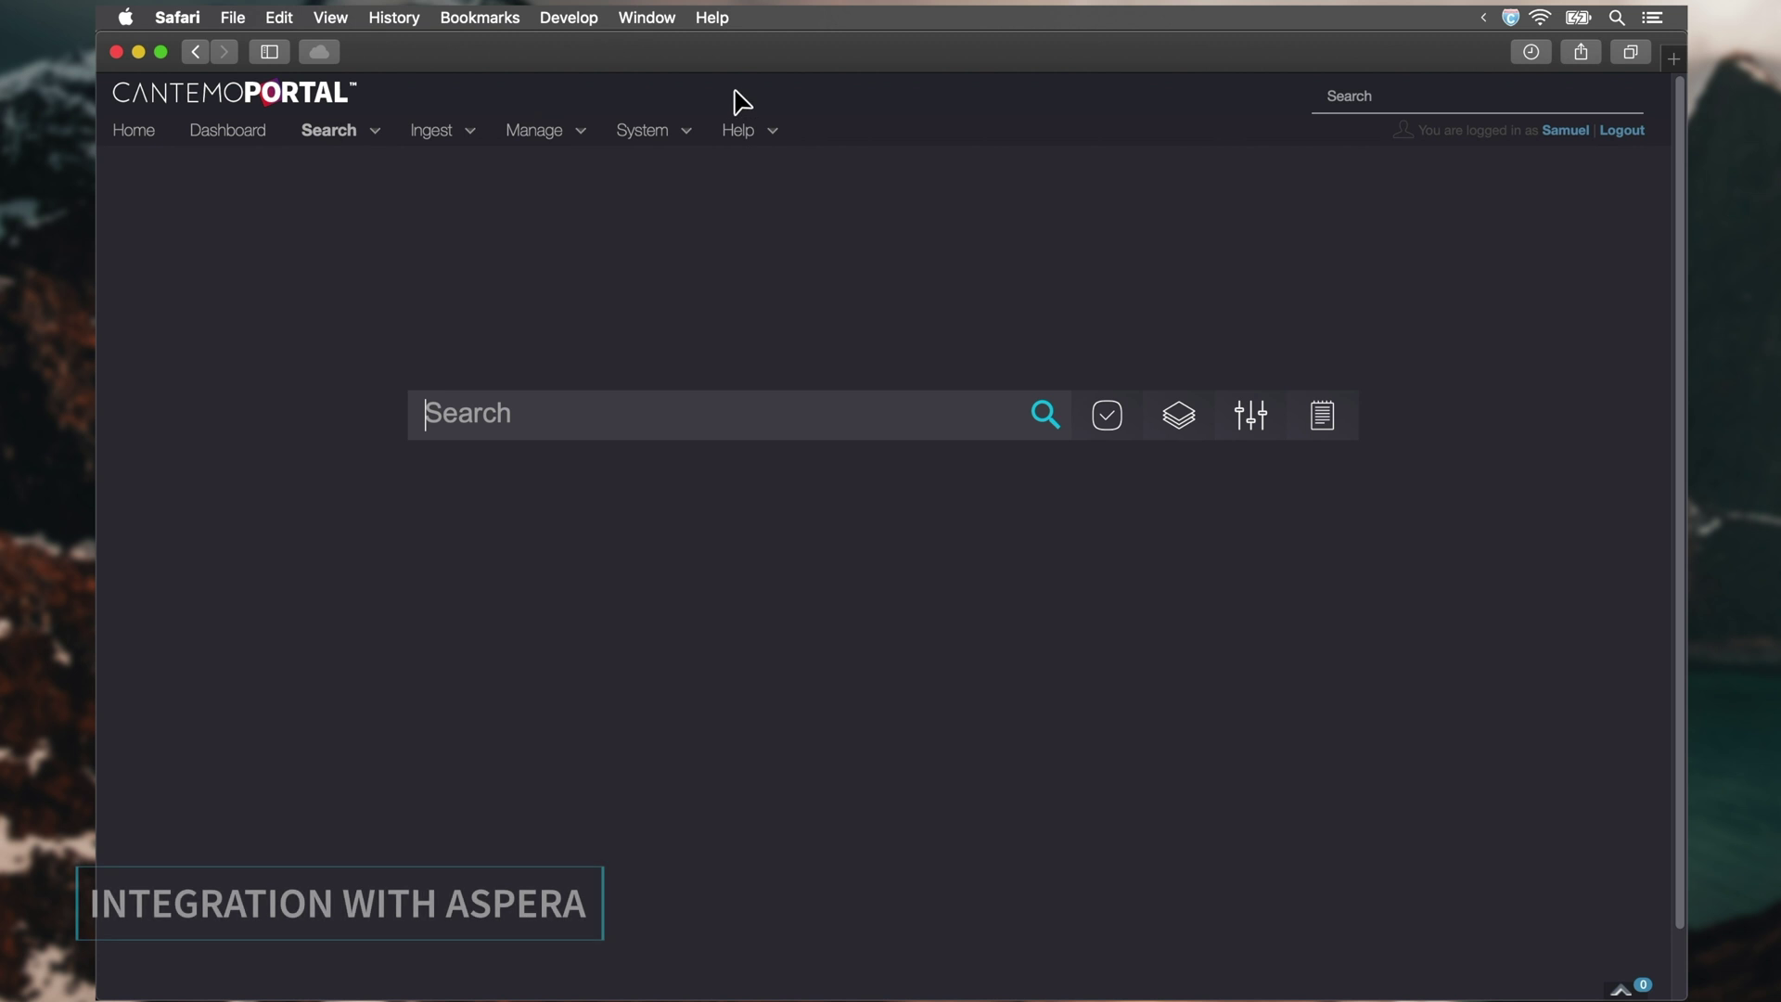
pyautogui.click(1511, 18)
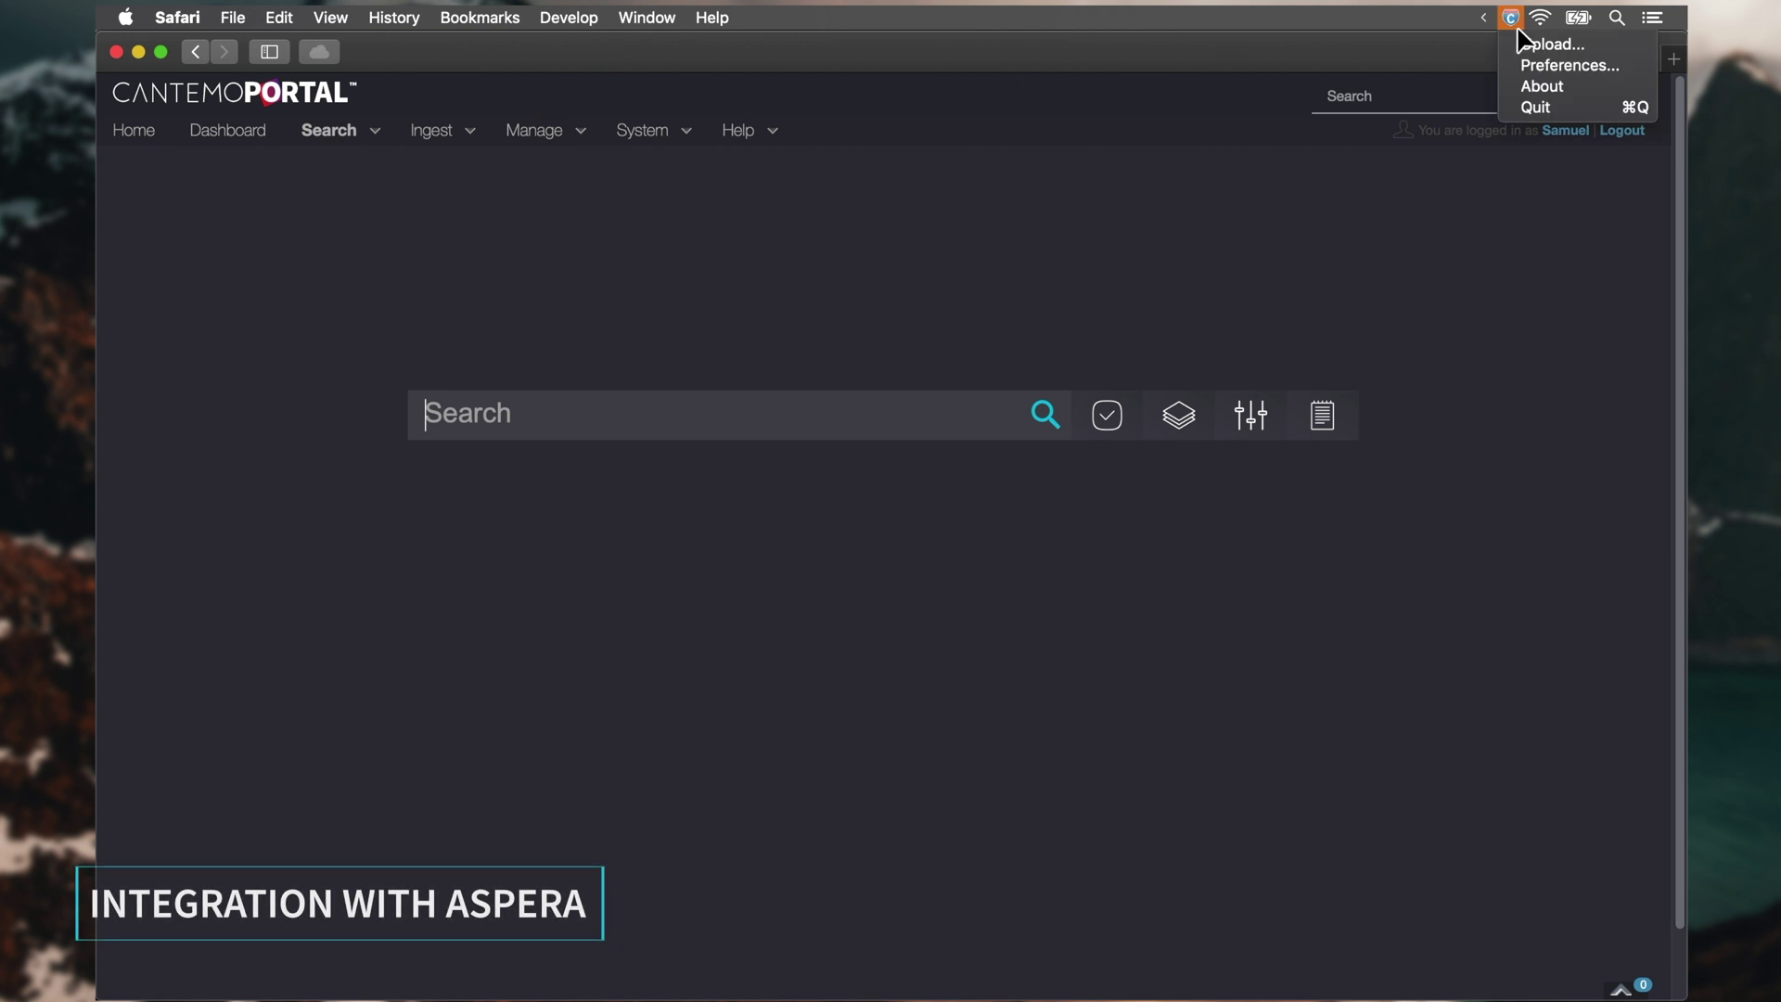
# Step: Upload the 18 video files through Cantemo Agent, creating items VX-1286 to VX-1303
pyautogui.click(1551, 43)
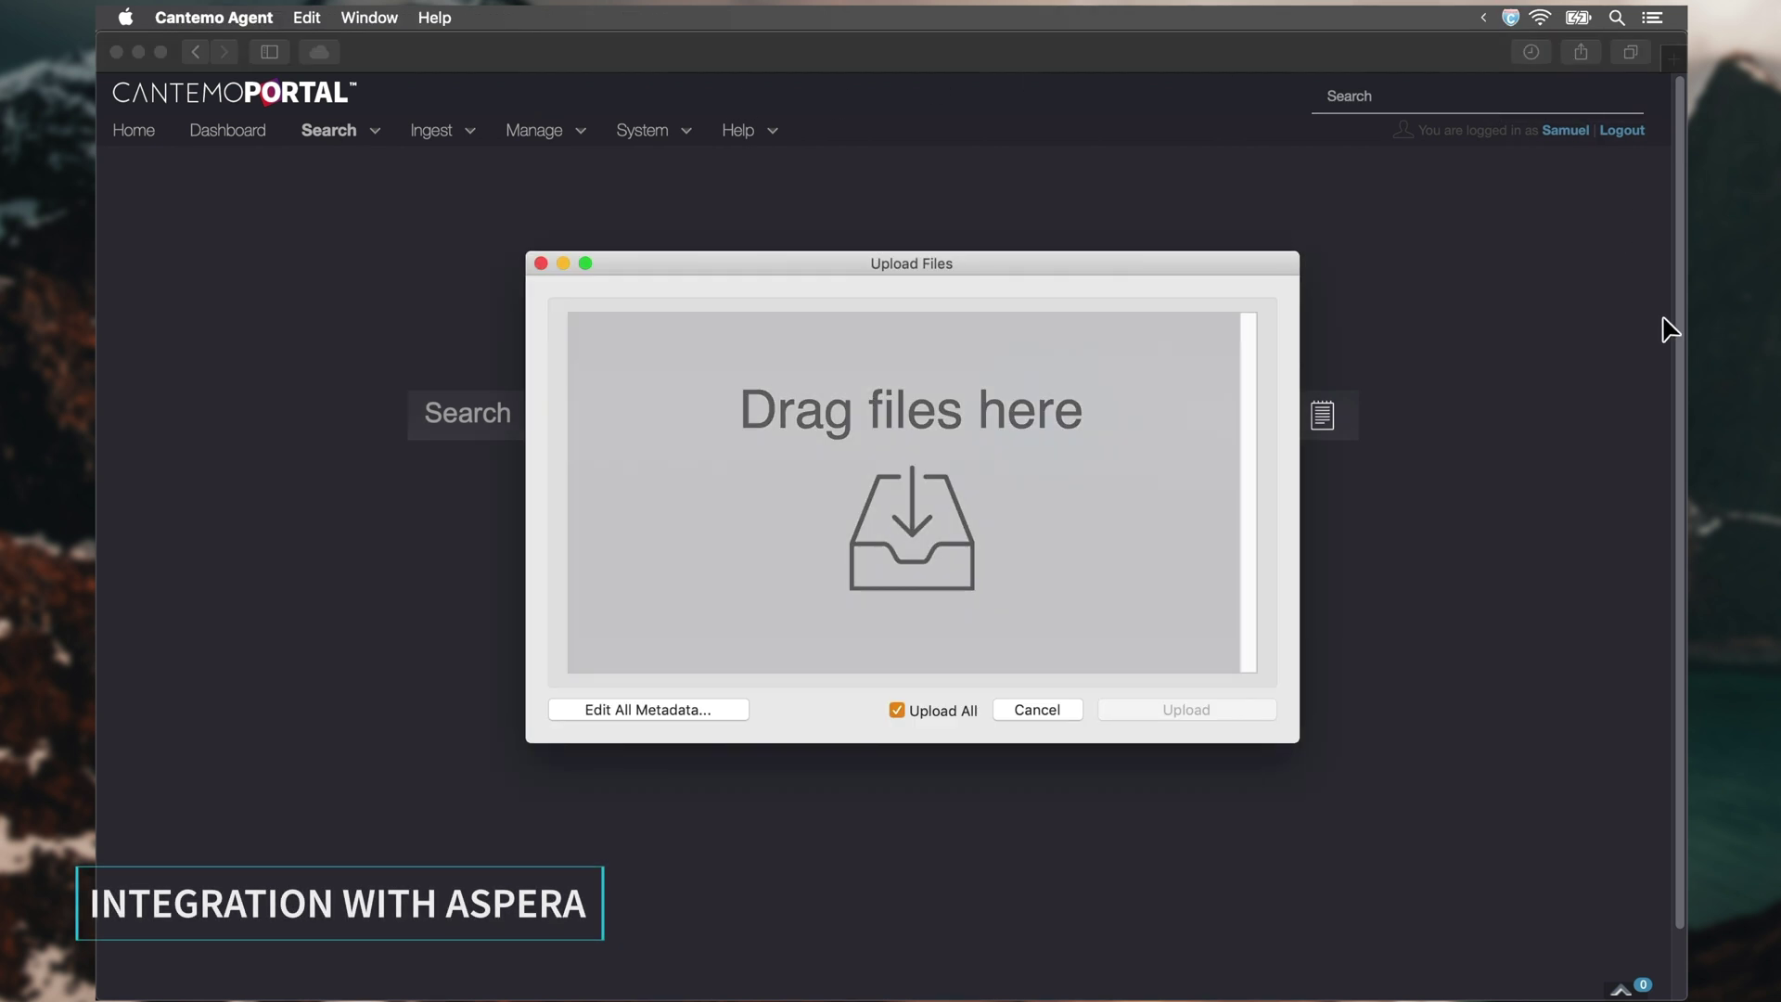
pyautogui.moveTo(1669, 329); pyautogui.dragTo(768, 580)
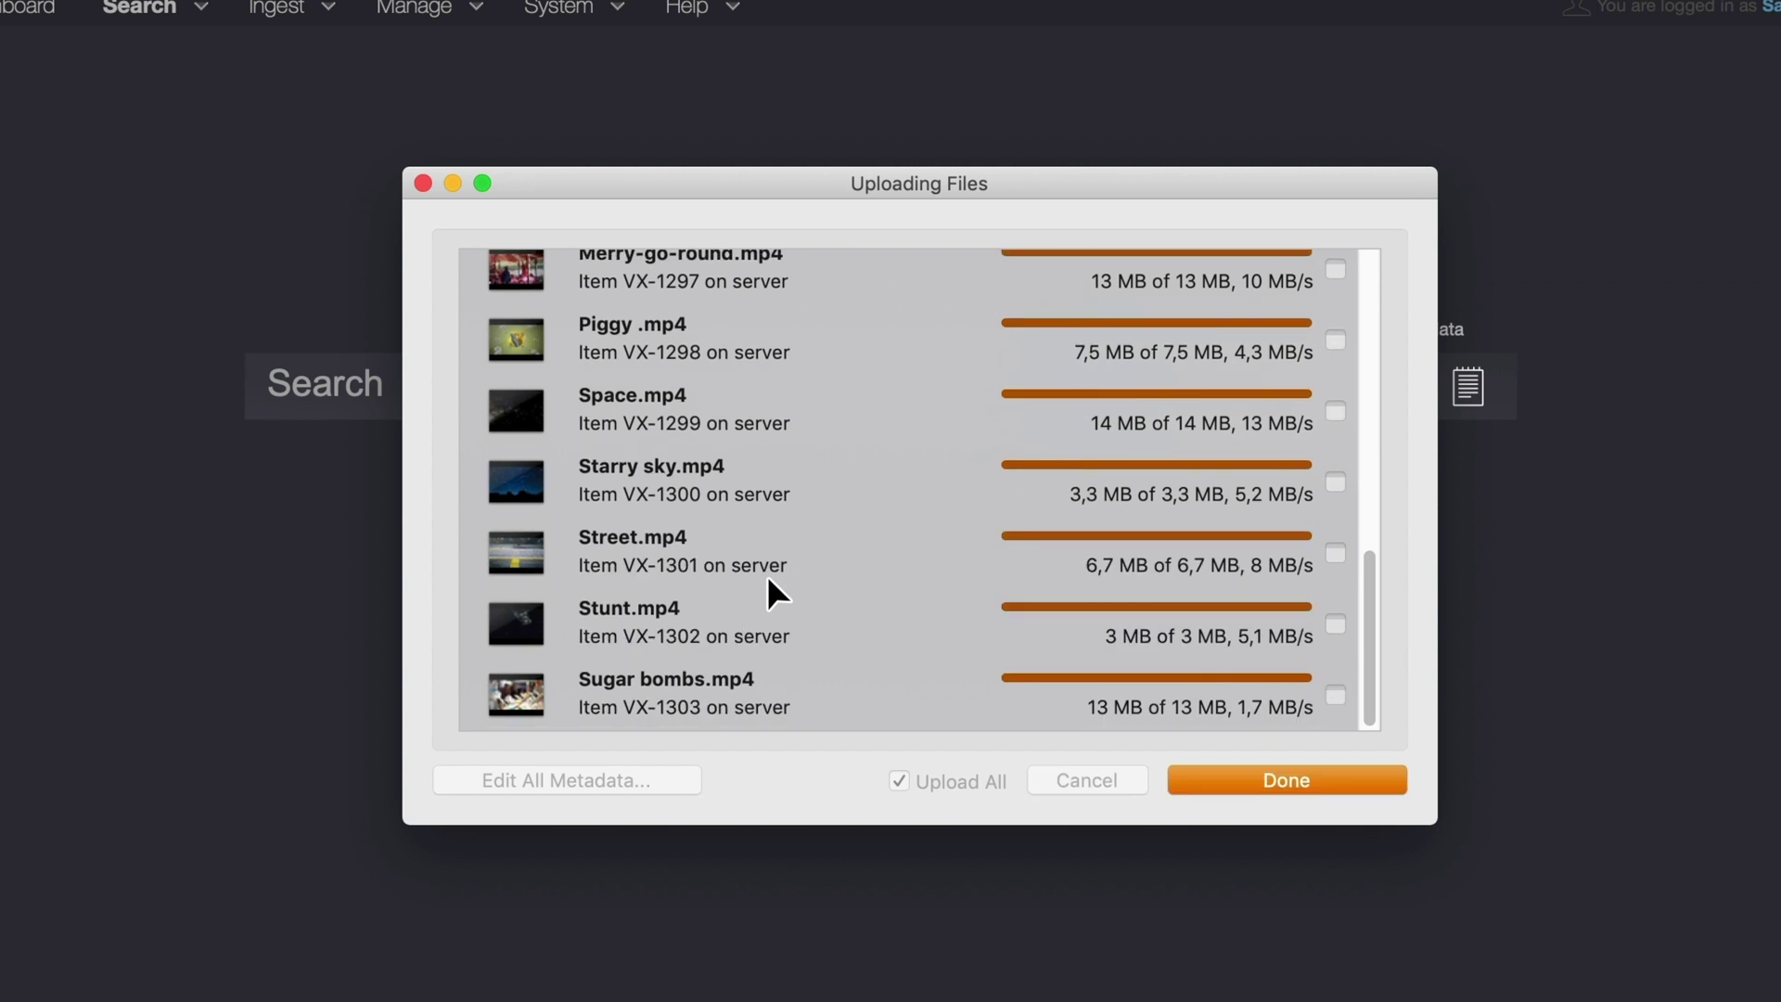
pyautogui.click(1339, 777)
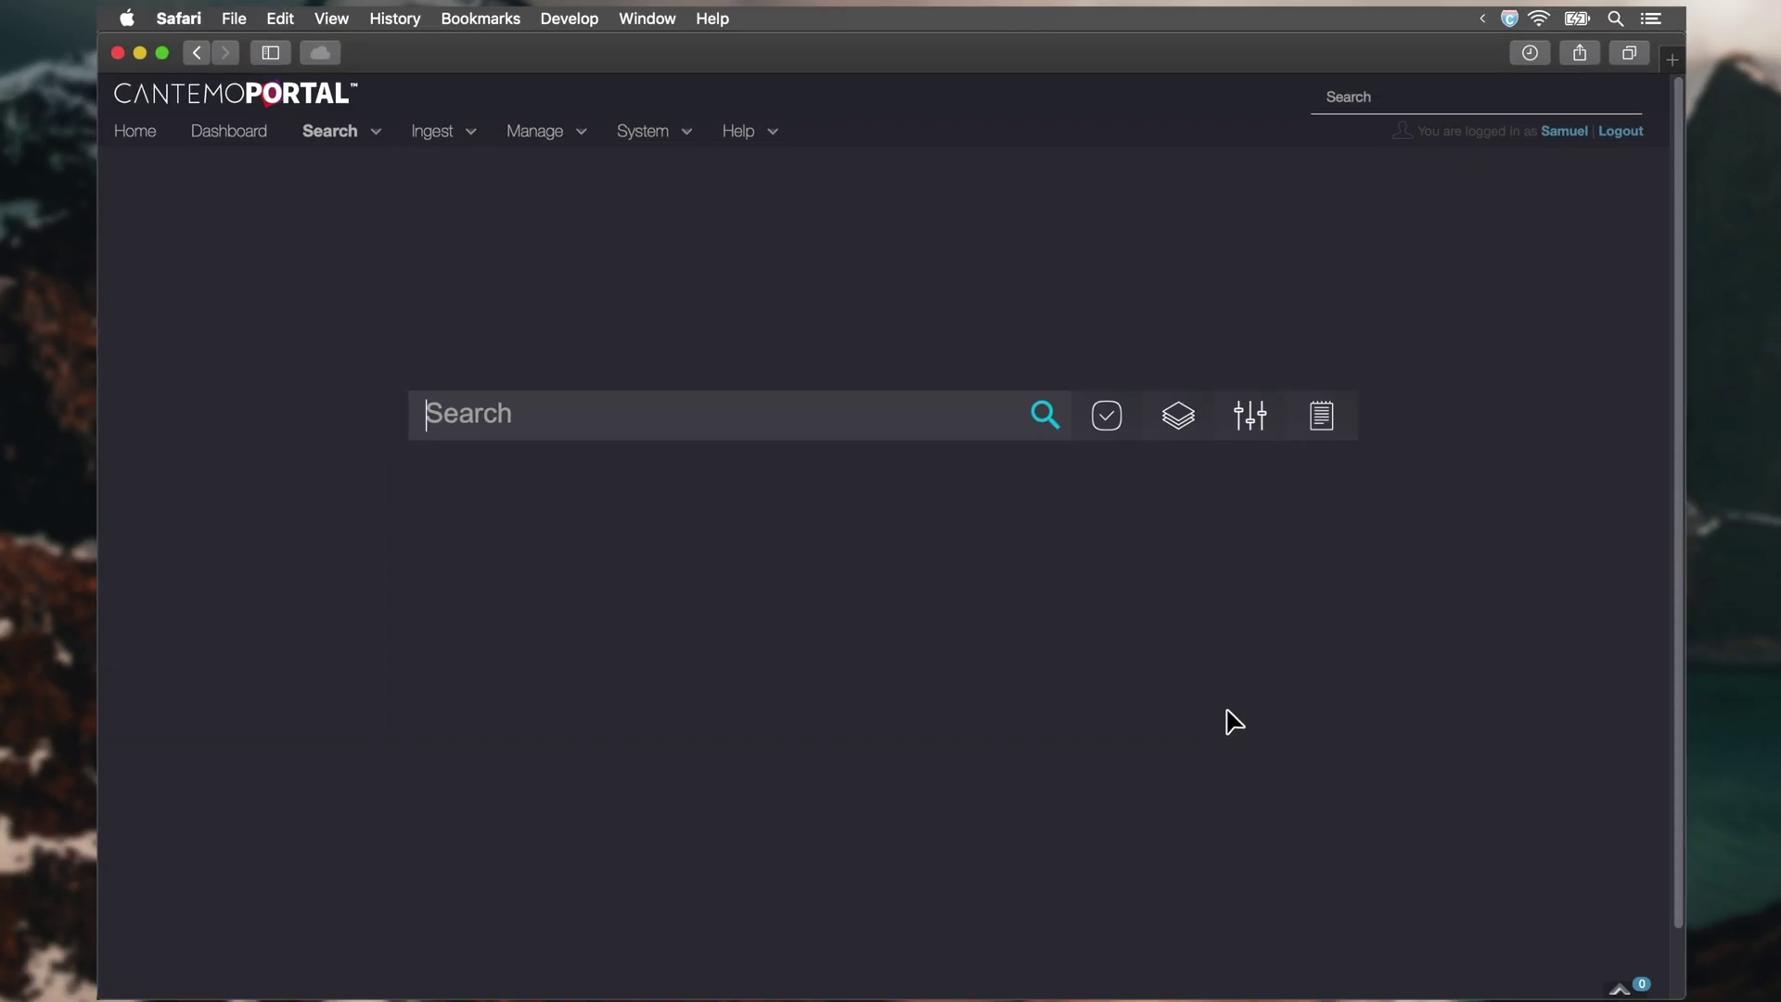
# Step: Open System > Jobs > Transfers to check the Mac Agent uploads
pyautogui.click(686, 135)
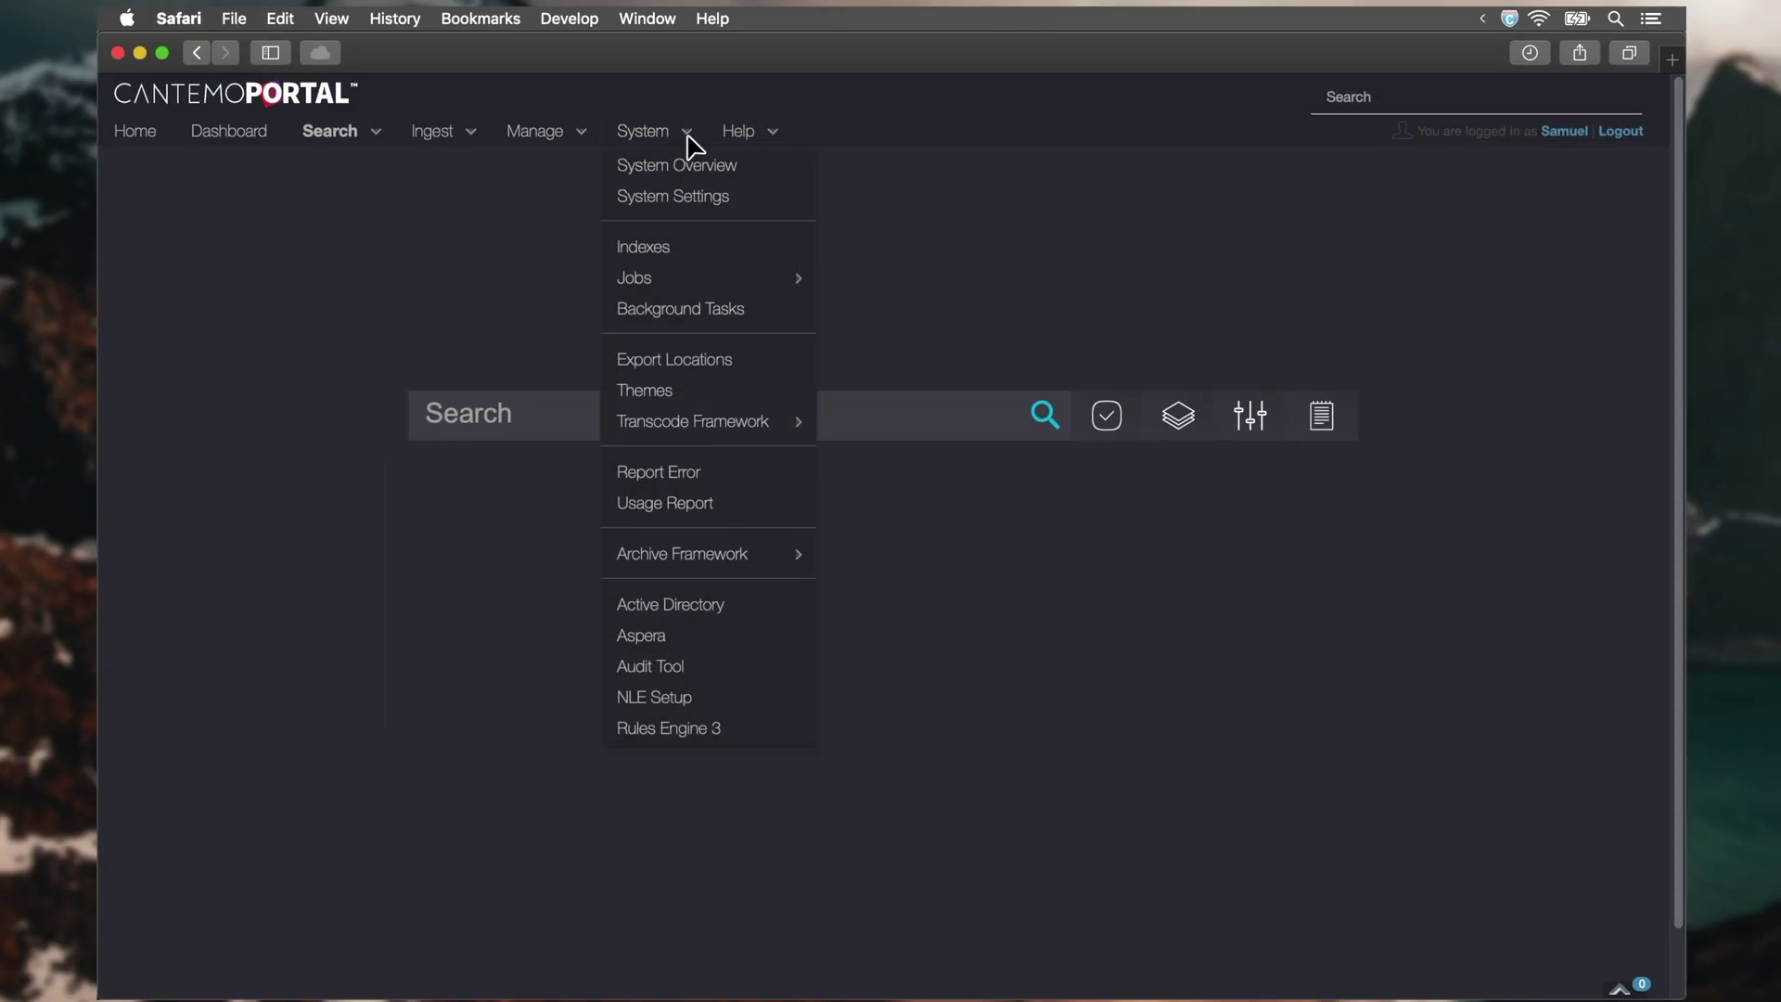
pyautogui.moveTo(634, 278)
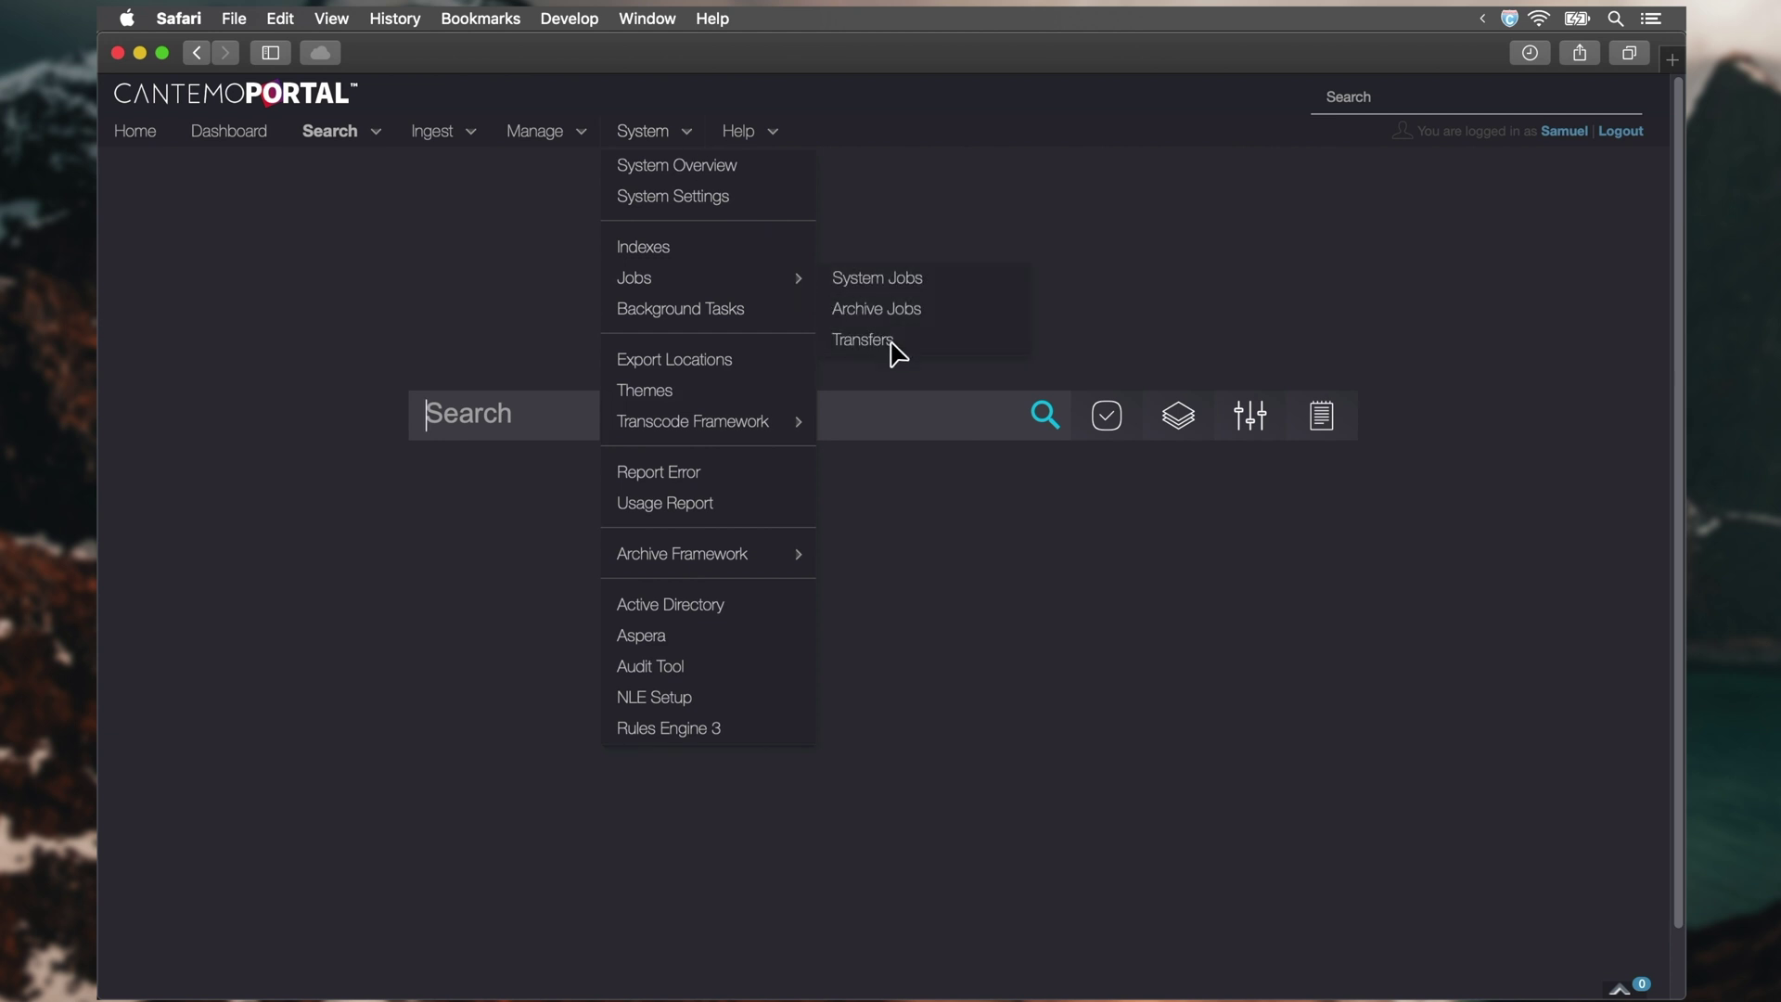
pyautogui.click(893, 347)
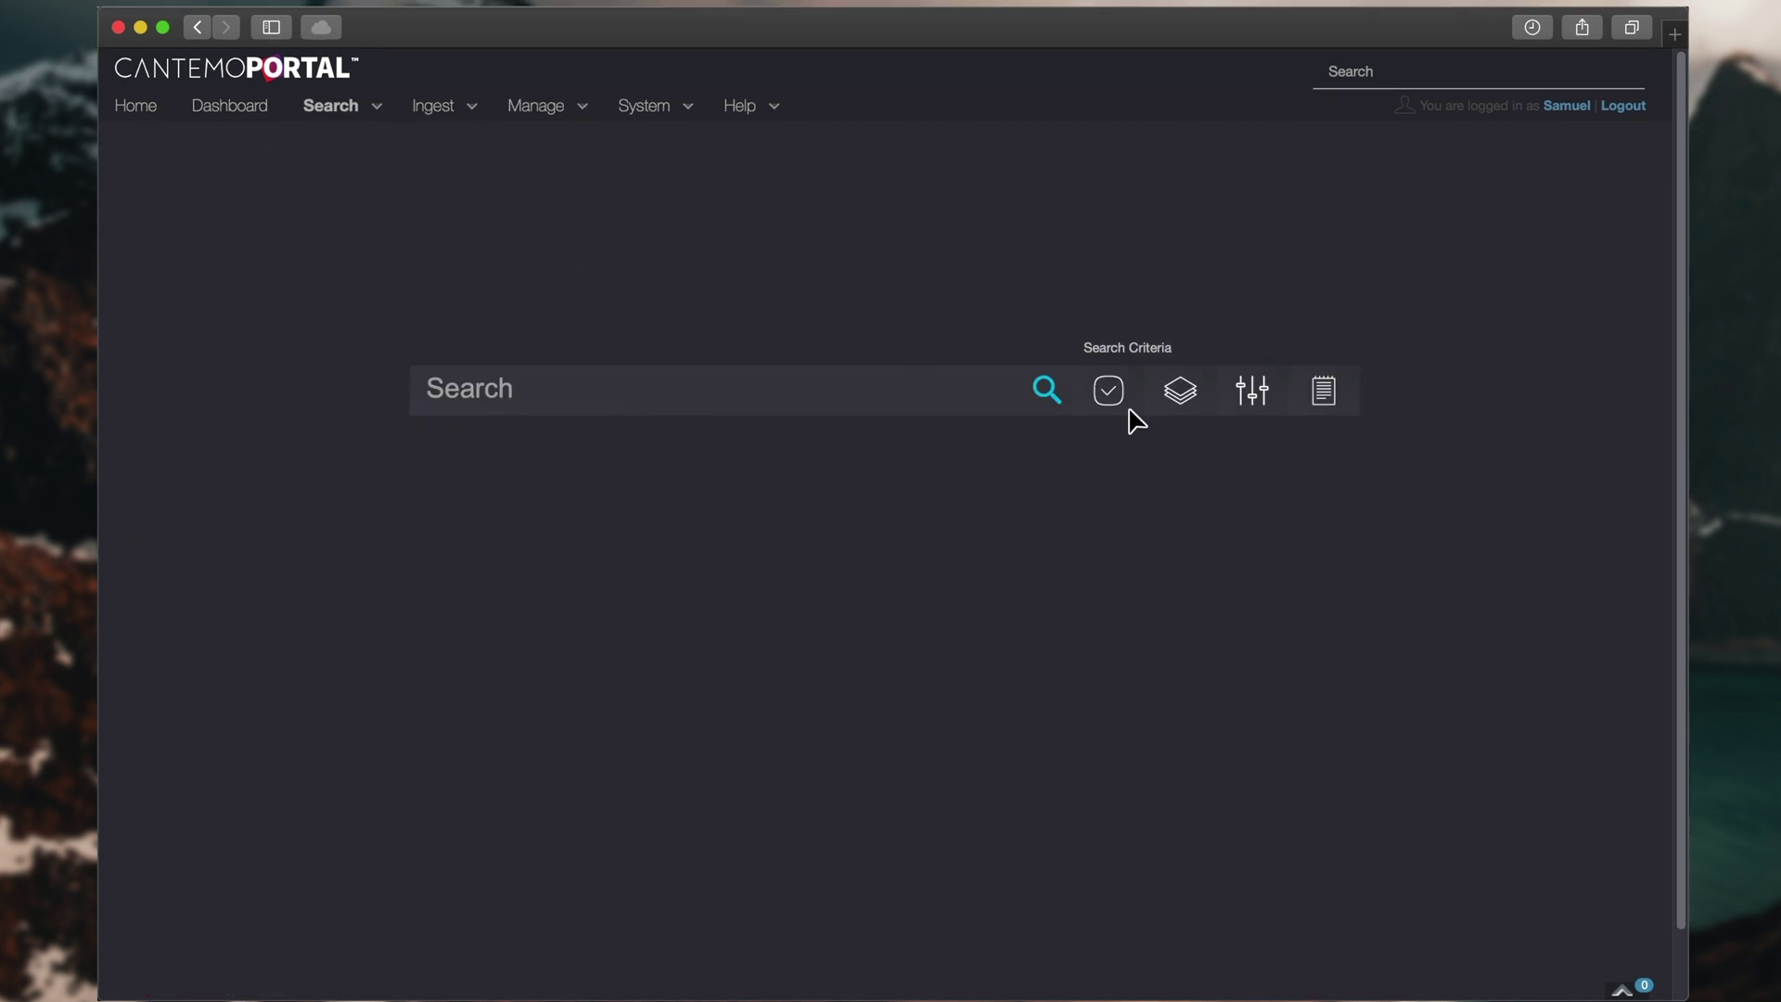
# Step: Set the Search Criteria display to Subclips Only and rerun the search
pyautogui.click(1130, 411)
pyautogui.click(1087, 523)
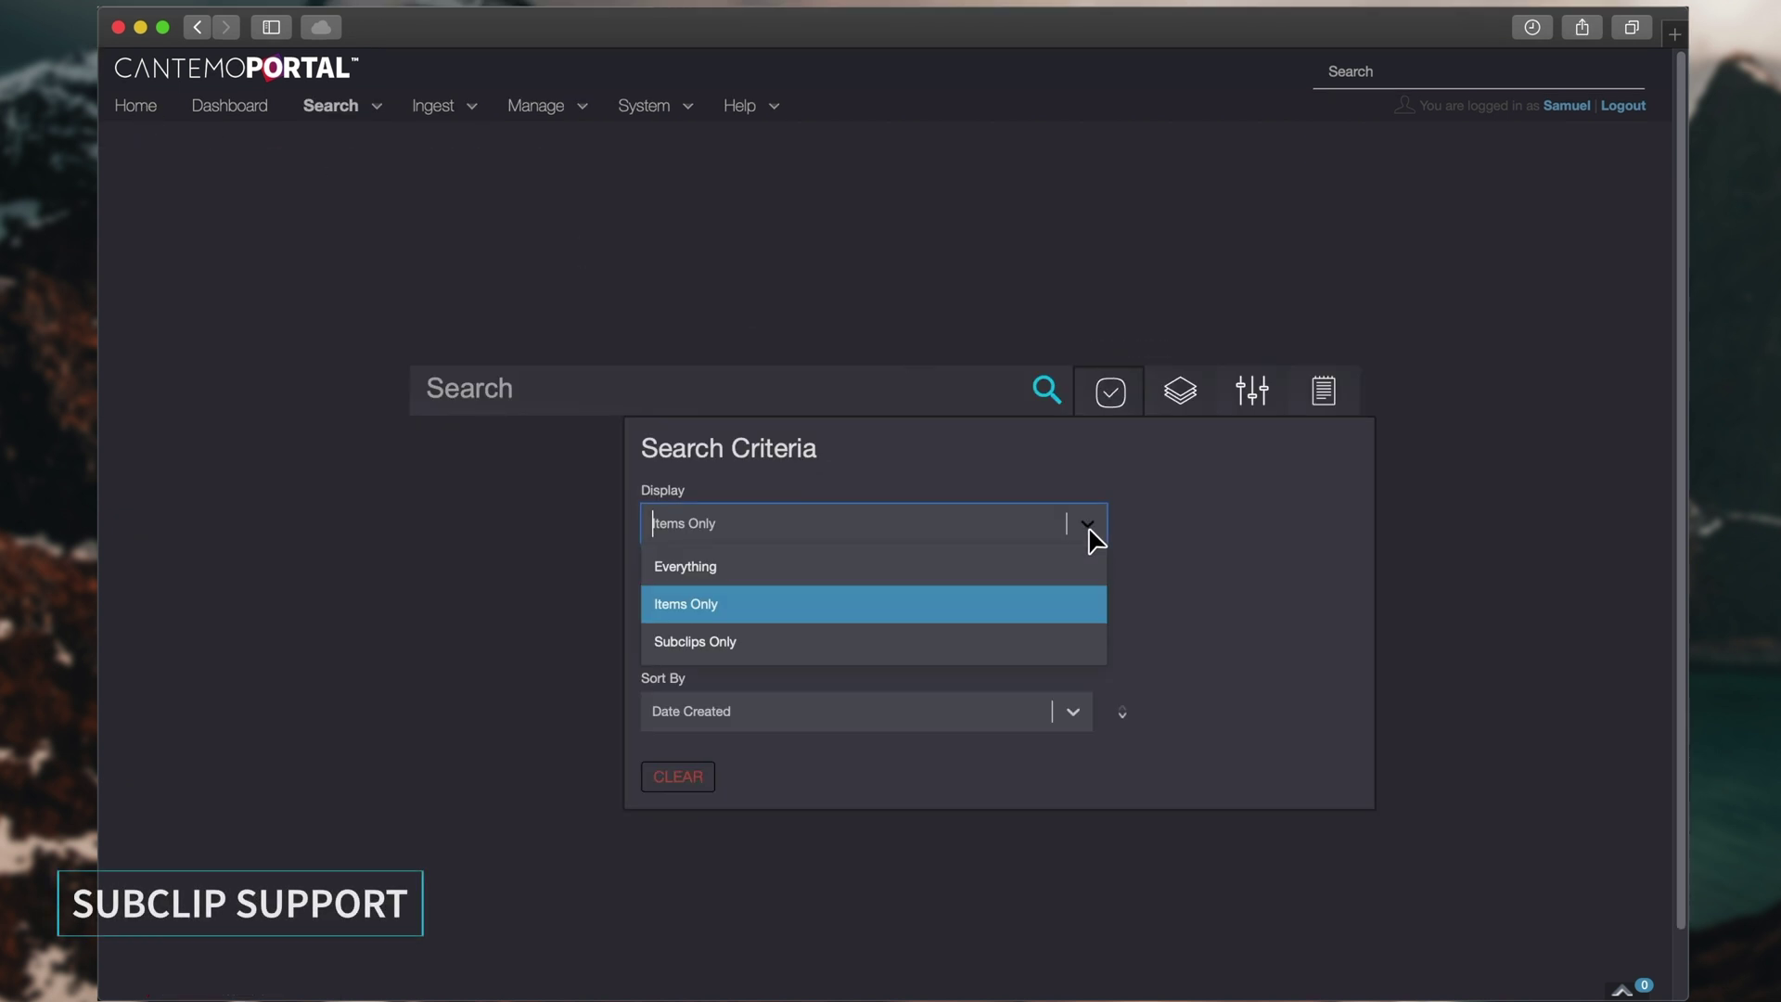
pyautogui.click(1052, 640)
pyautogui.click(1047, 391)
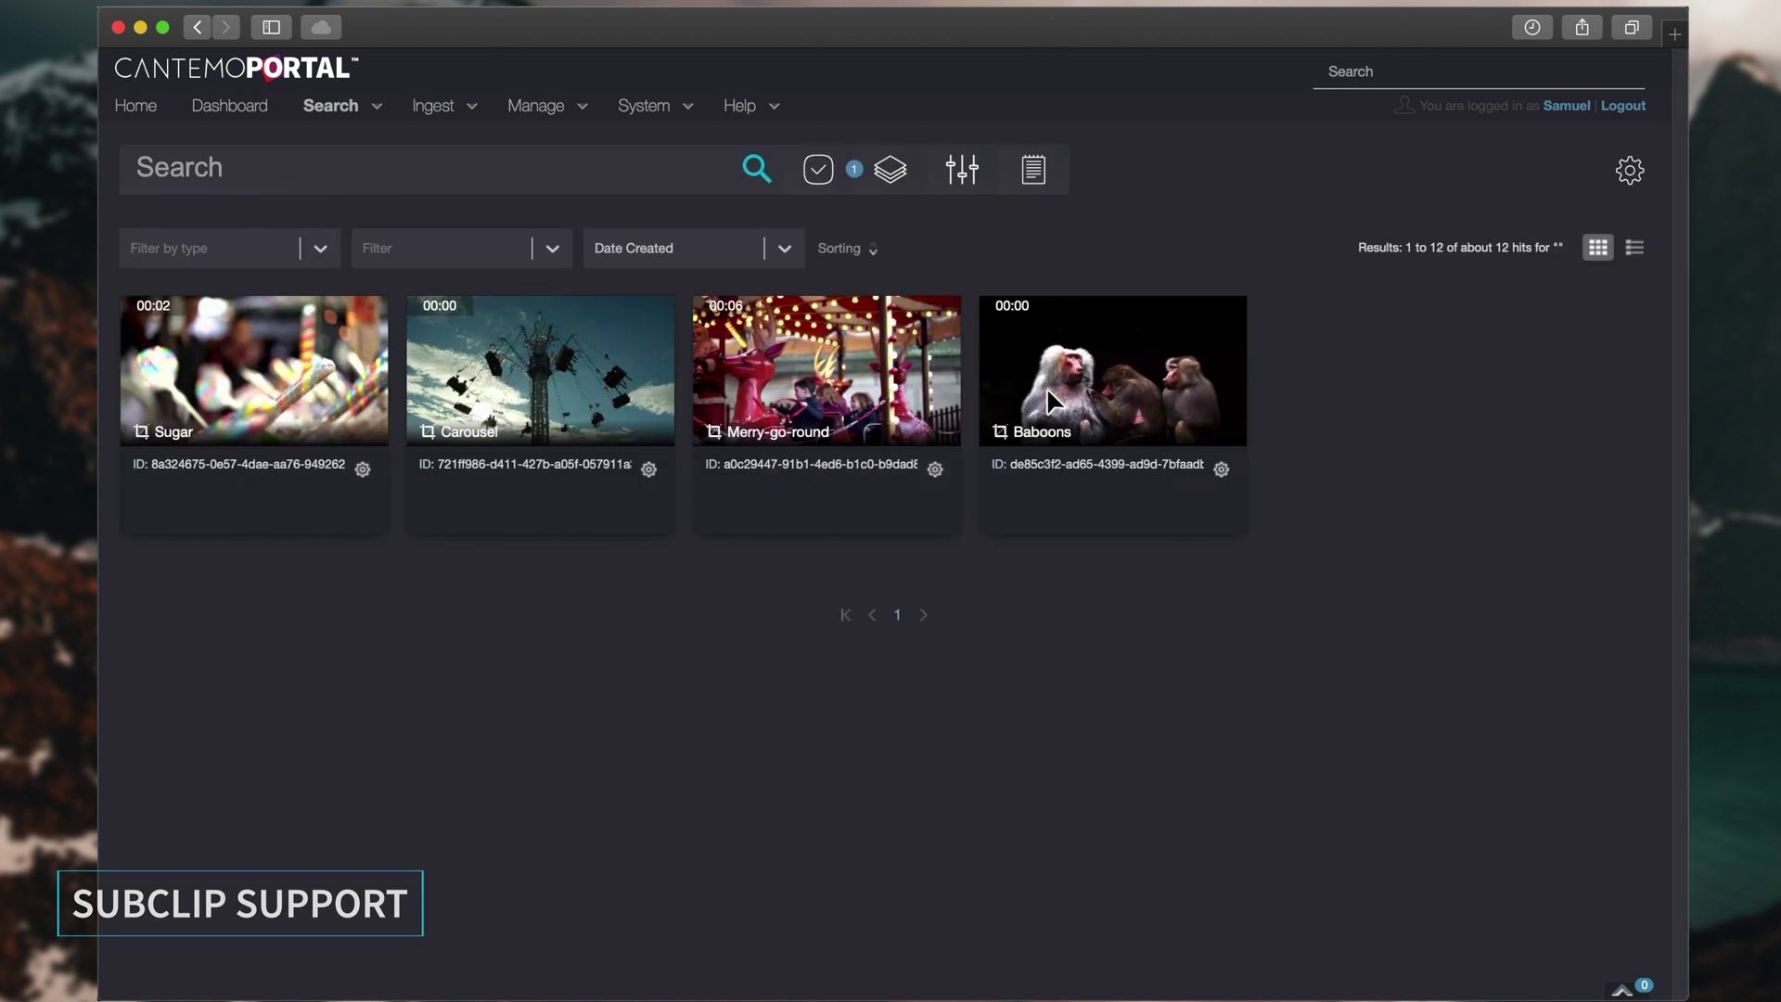
# Step: In the Rough Cut Editor, append the Merry-go-round subclip after Sugar bombs and play the sequence
pyautogui.click(363, 470)
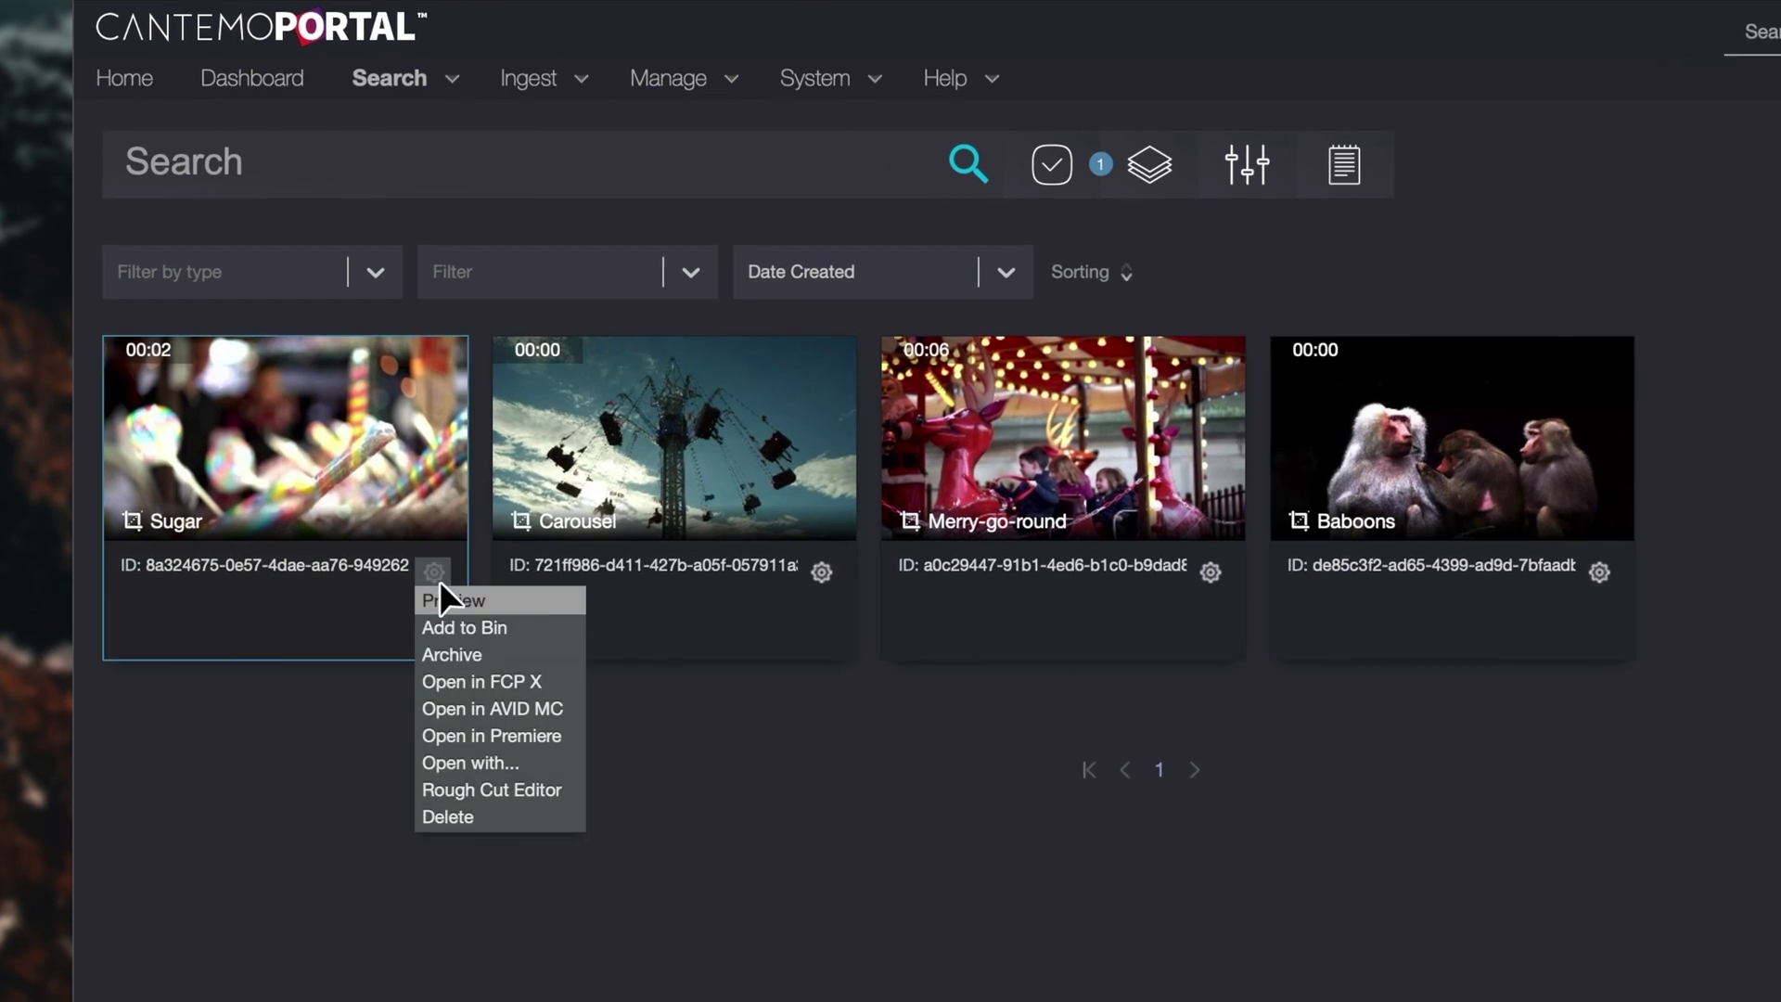
pyautogui.click(571, 790)
pyautogui.click(662, 193)
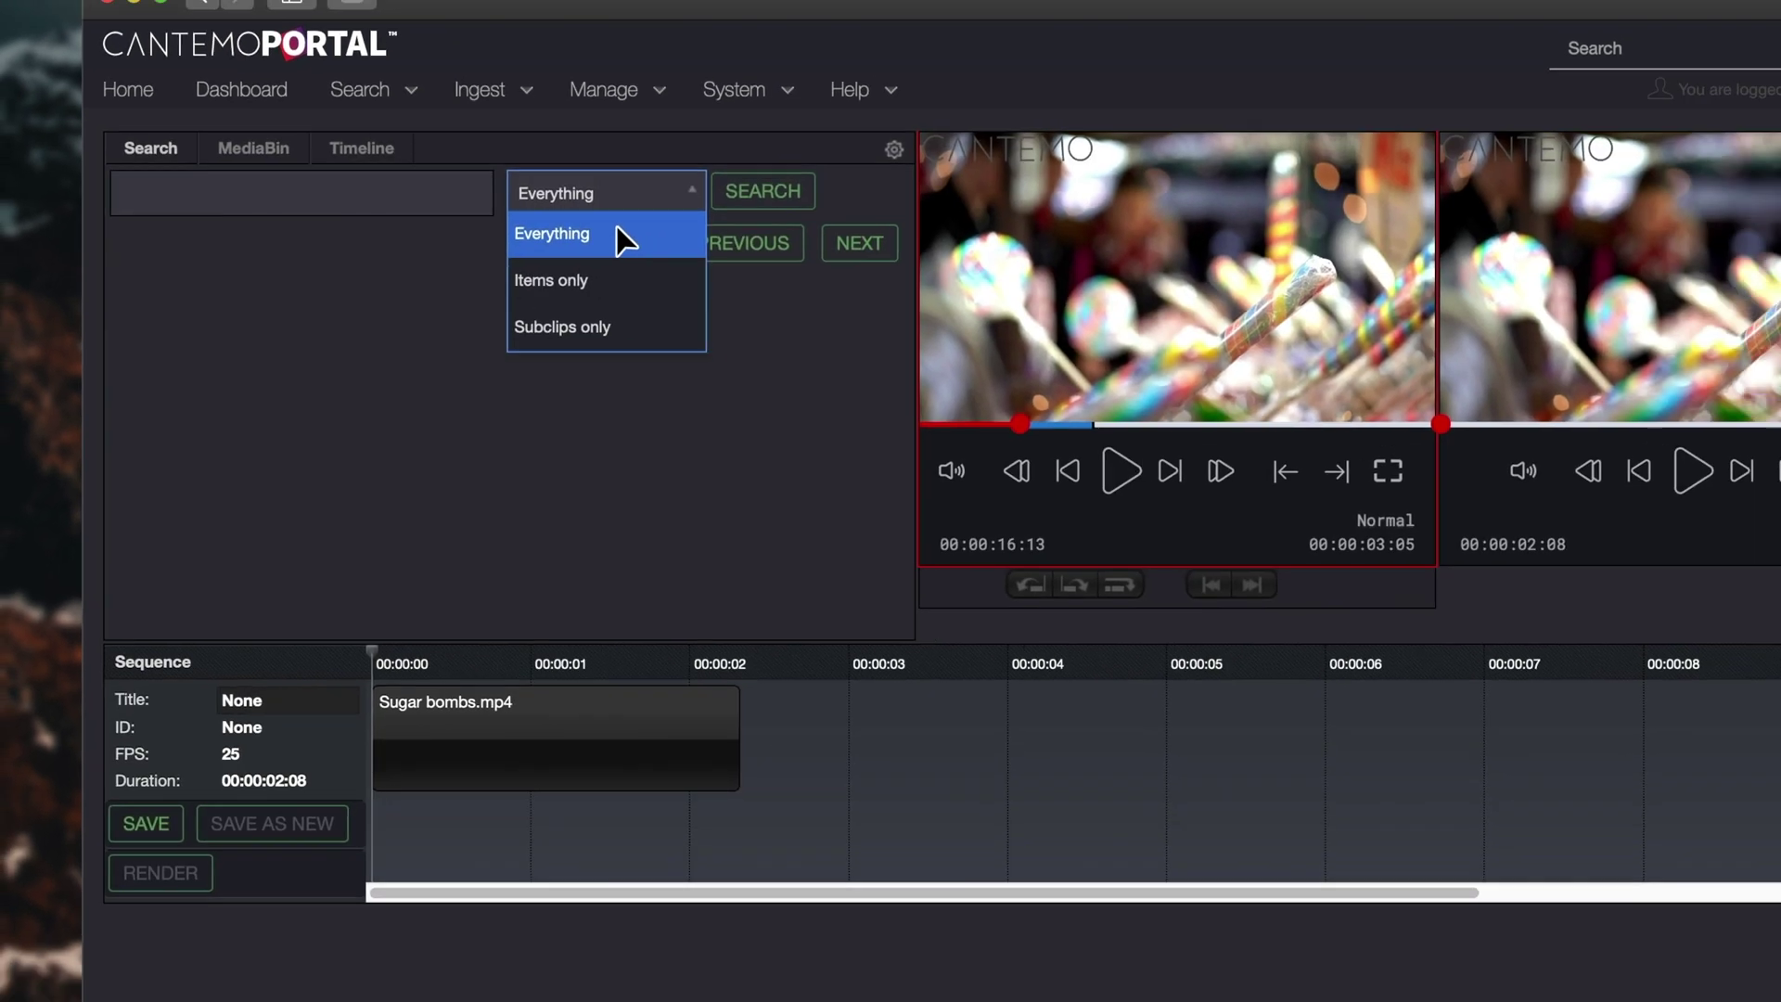
pyautogui.click(505, 259)
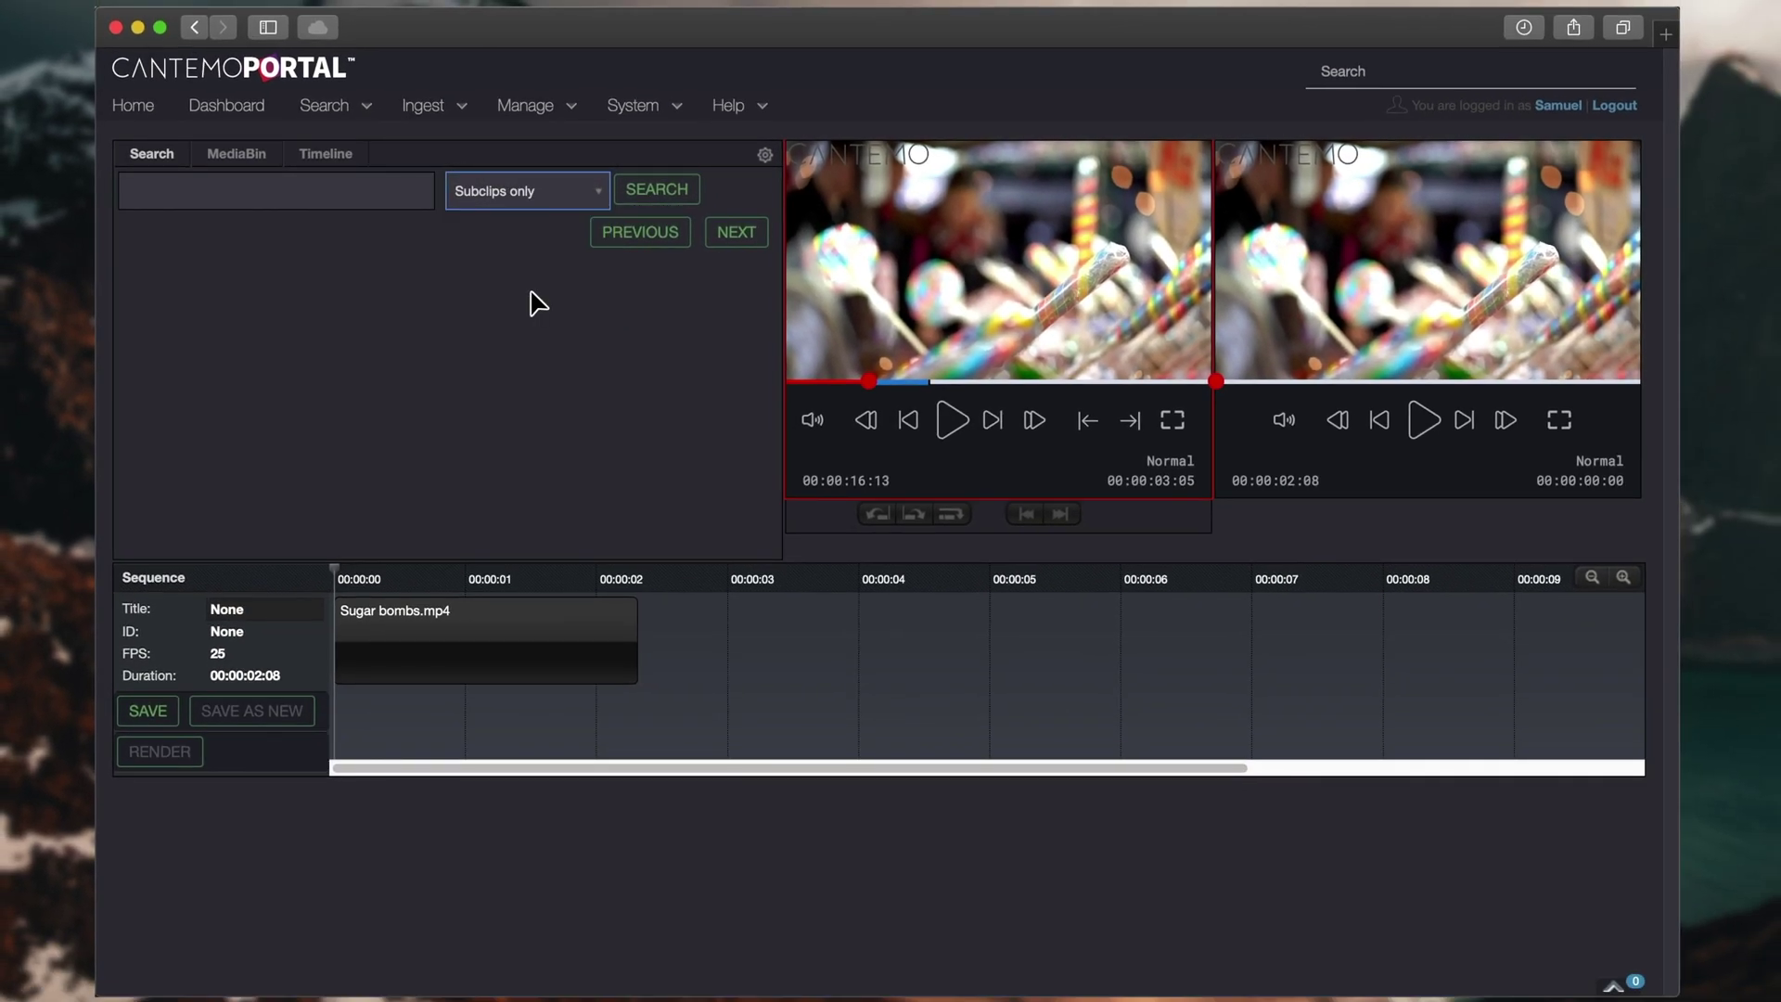
pyautogui.click(689, 196)
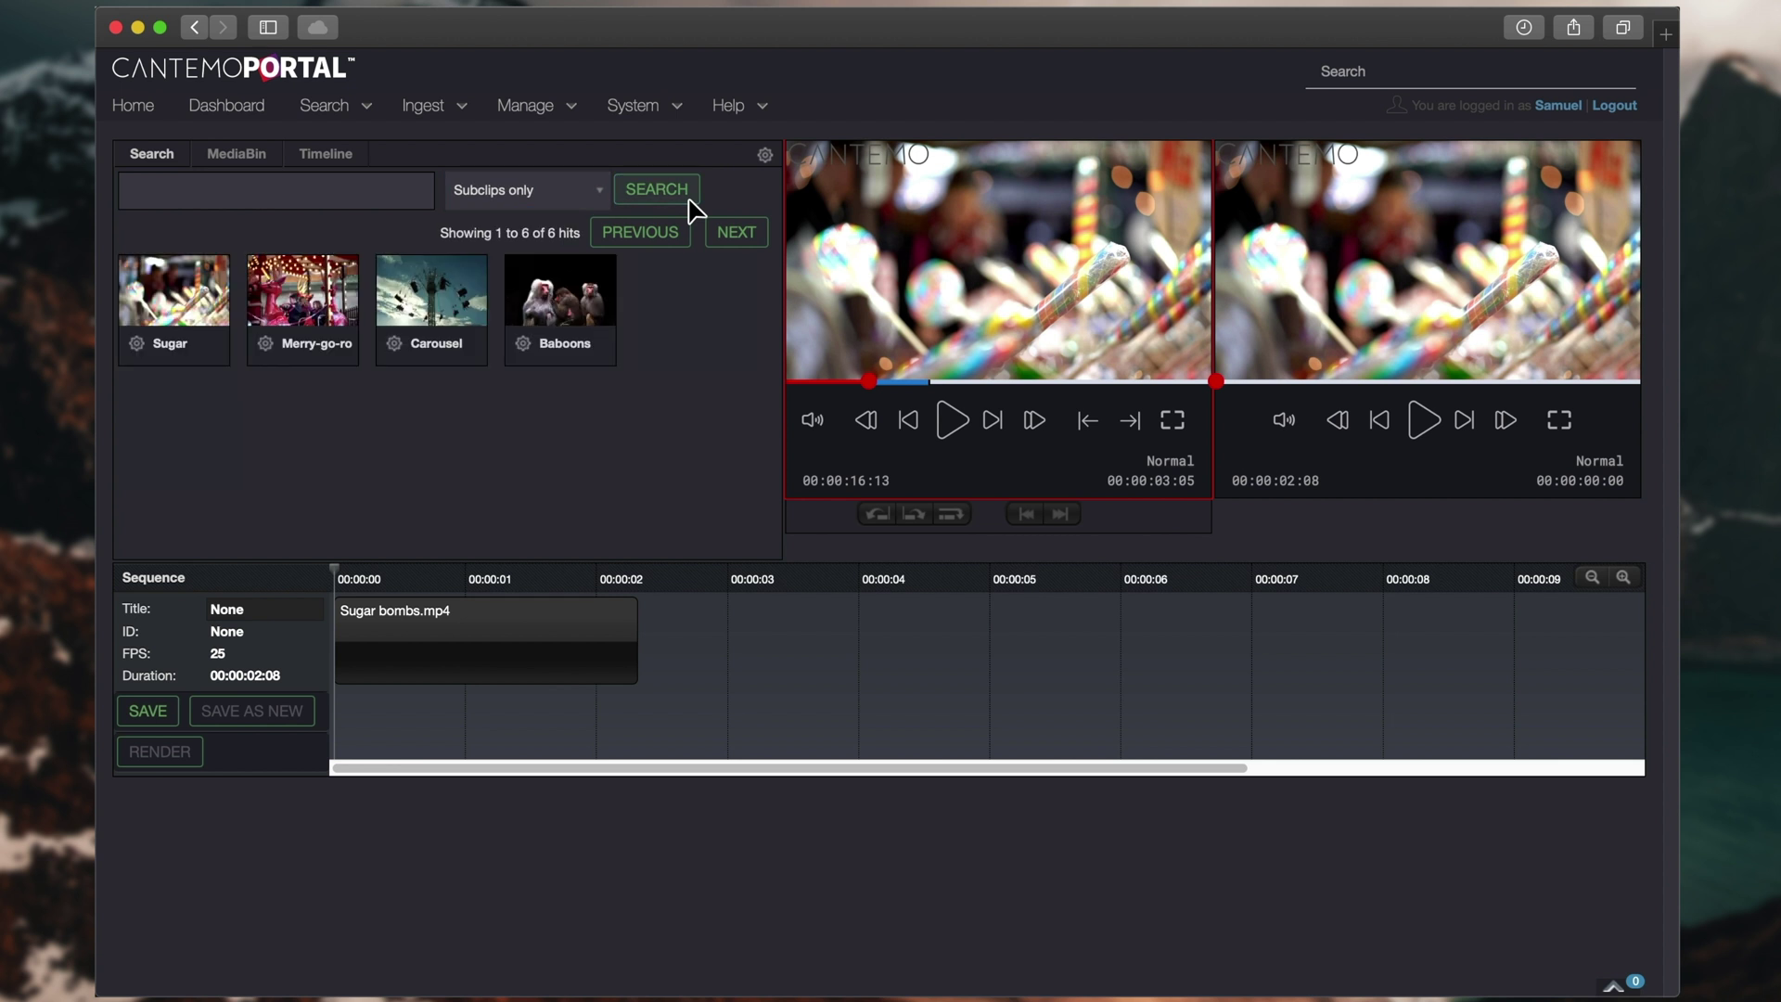
pyautogui.click(329, 345)
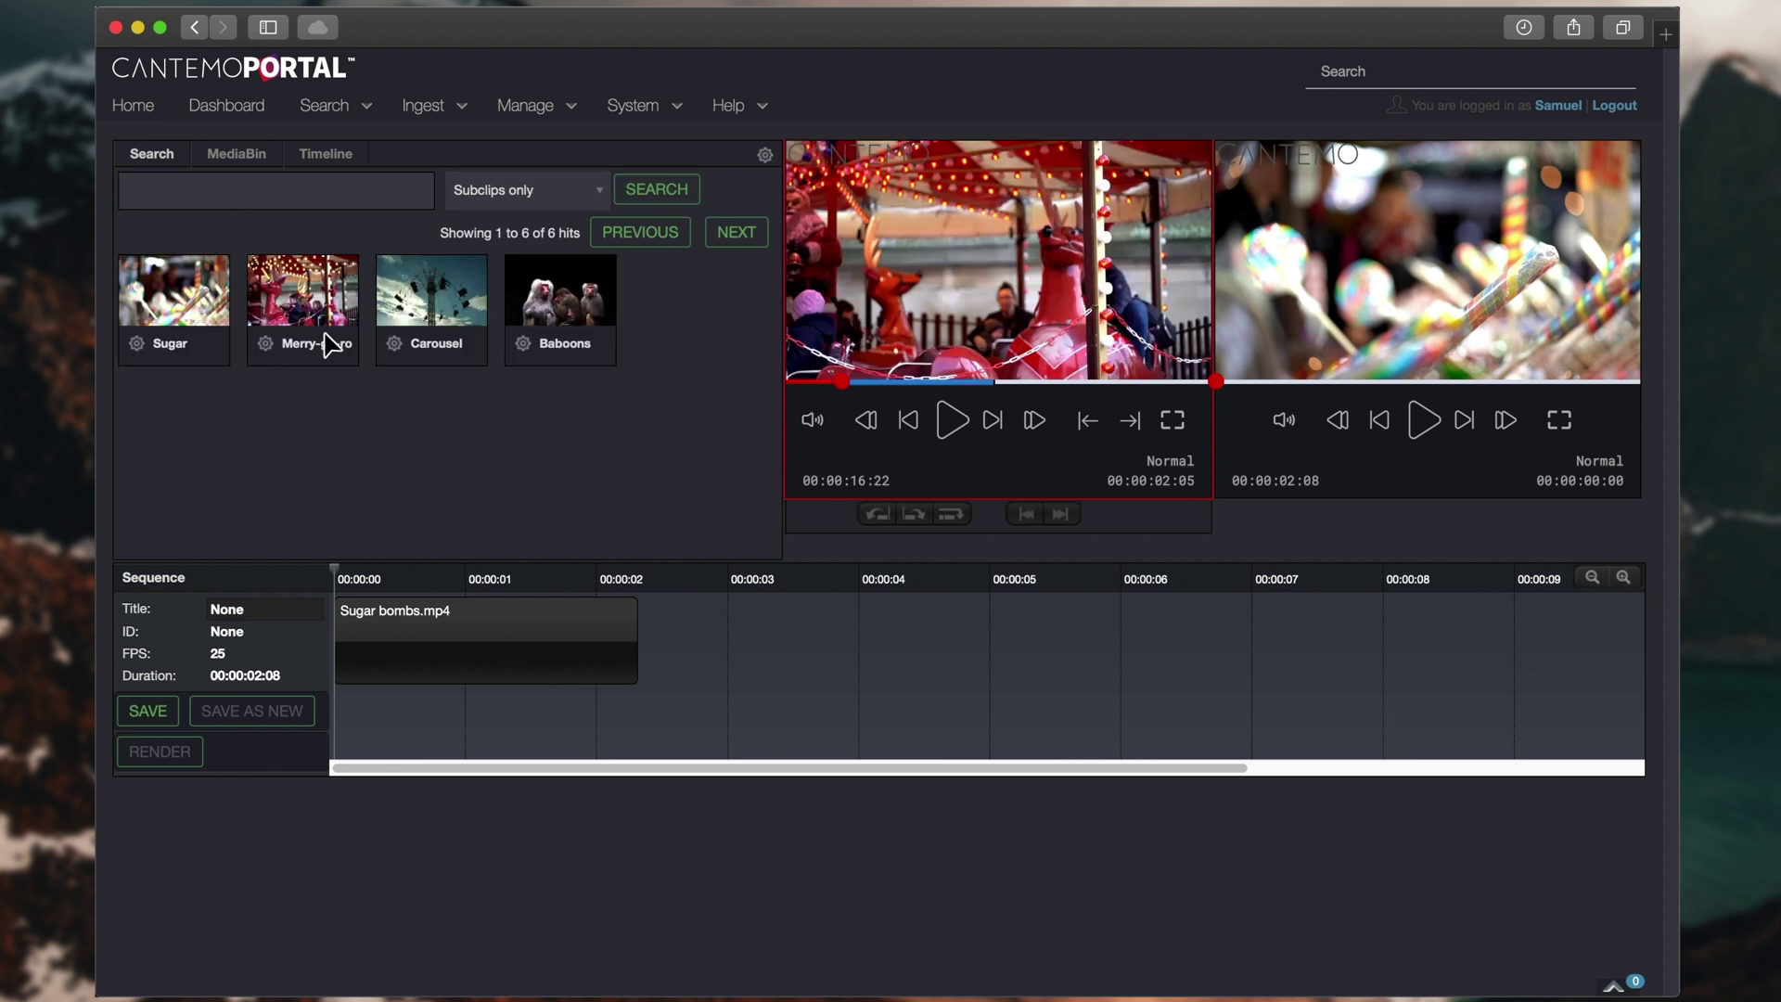
pyautogui.click(913, 515)
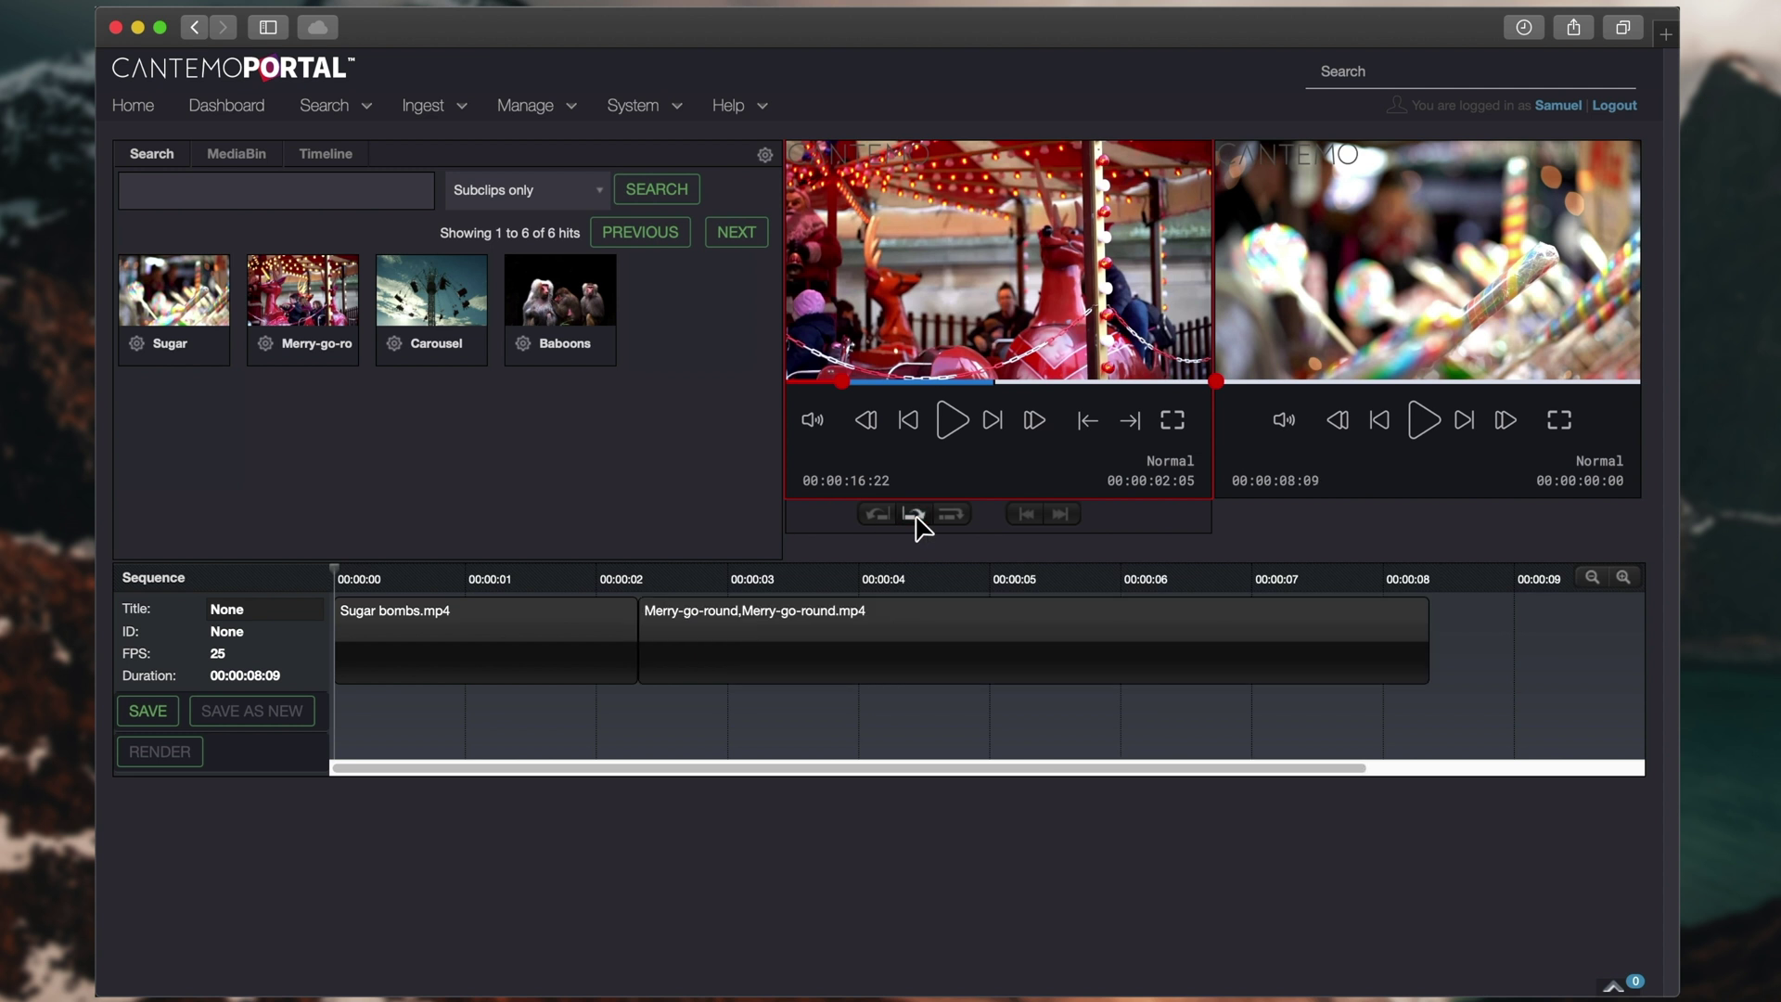
pyautogui.click(1422, 421)
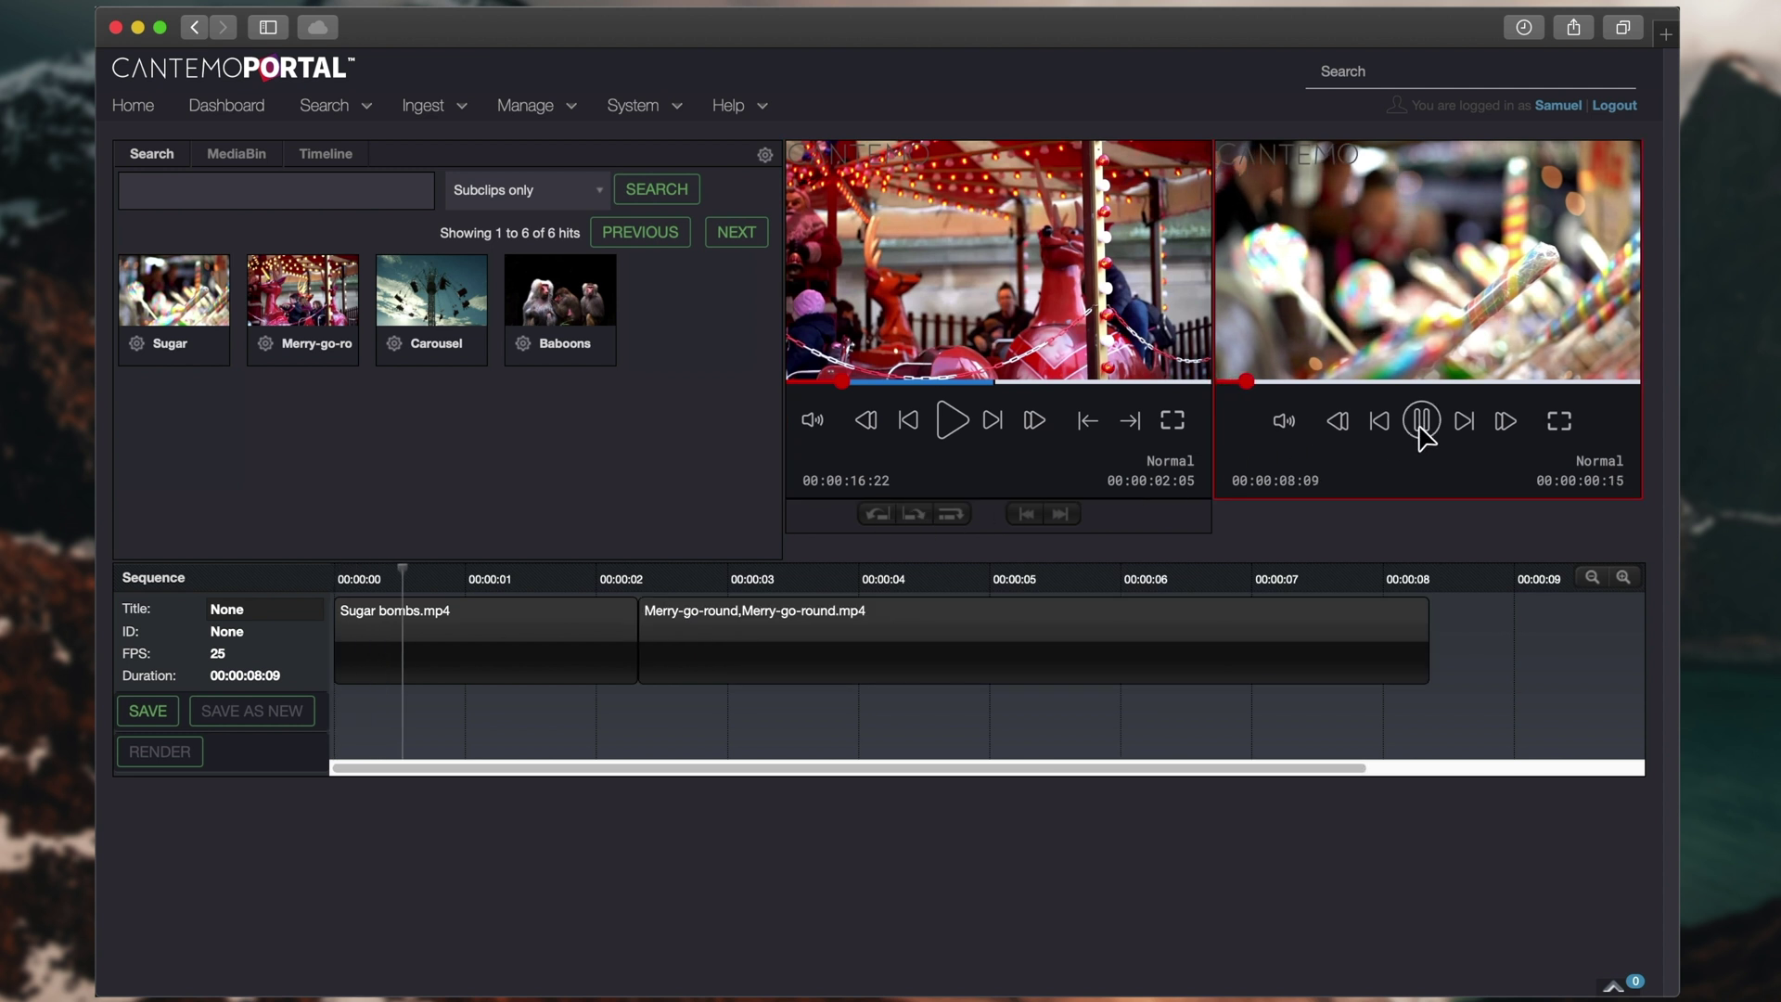